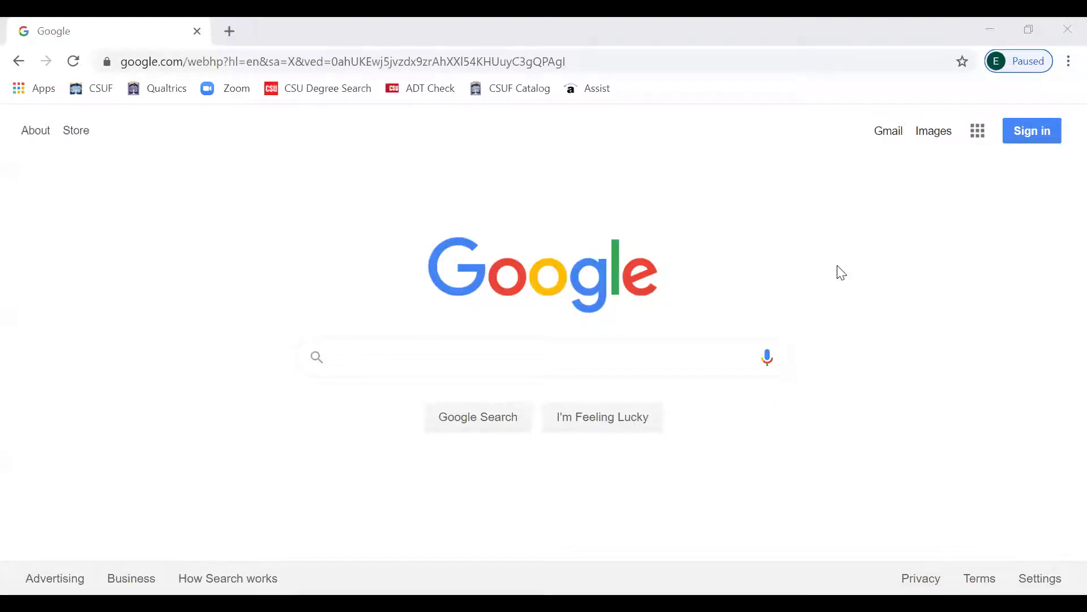
- Search Google for 'cal state apply' to find the CSU apply page
{"action": "left_click", "coordinate": [398, 362]}
{"action": "type", "text": "cal s"}
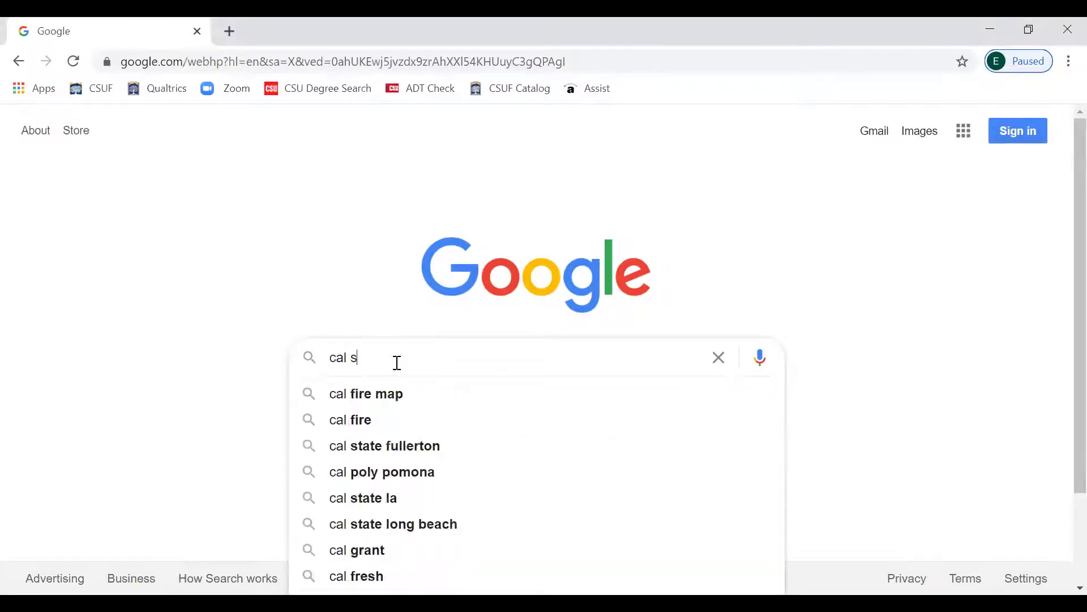
{"action": "type", "text": "tate "}
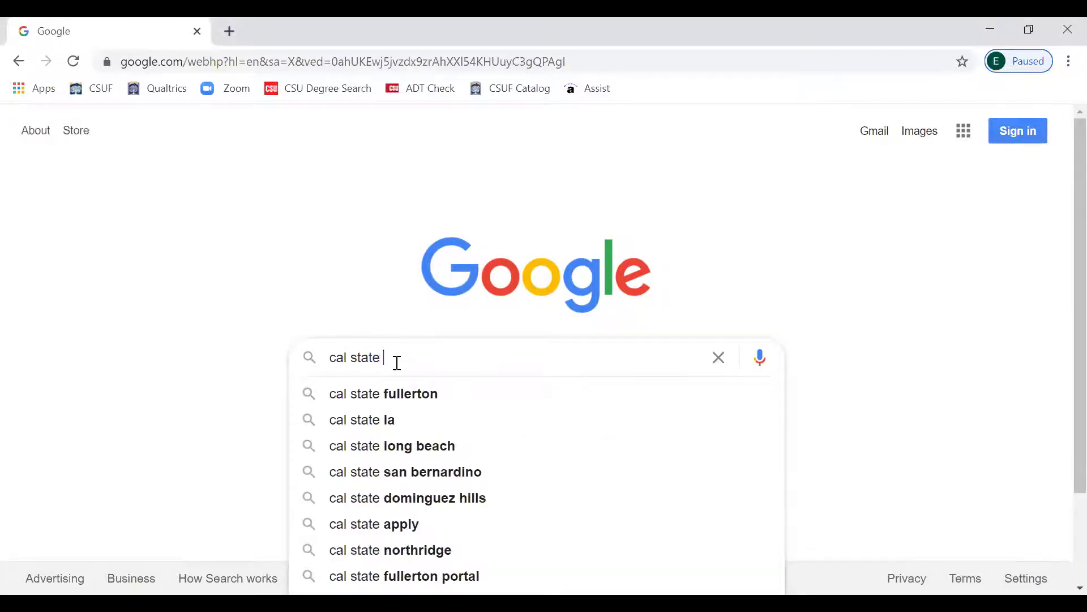
{"action": "type", "text": "apply"}
{"action": "key", "text": "Return"}
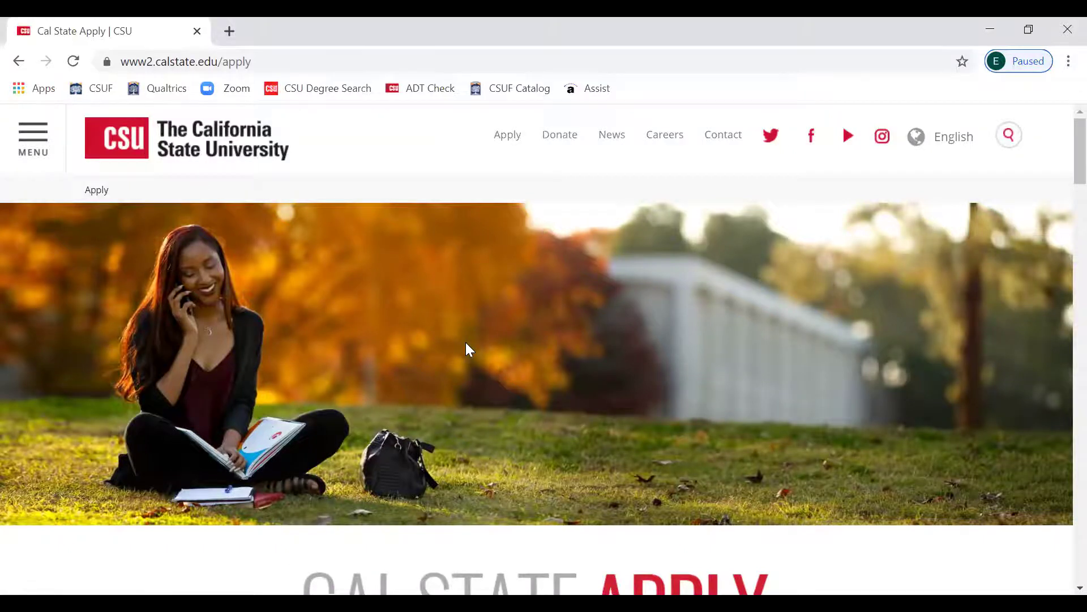
{"action": "scroll", "coordinate": [466, 354], "scroll_direction": "down", "scroll_amount": 5}
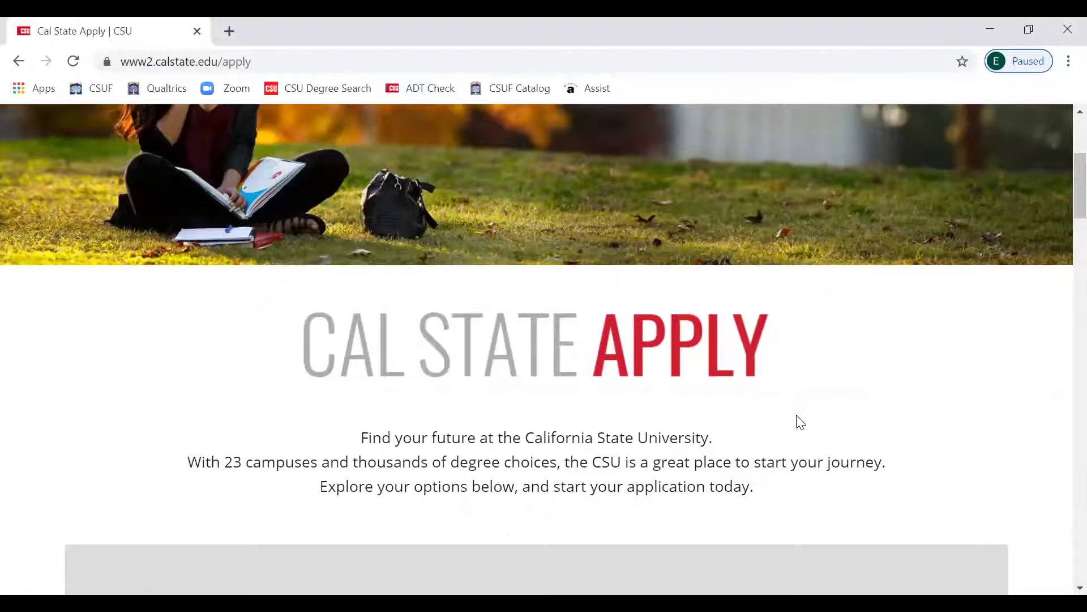
{"action": "scroll", "coordinate": [796, 416], "scroll_direction": "down", "scroll_amount": 10}
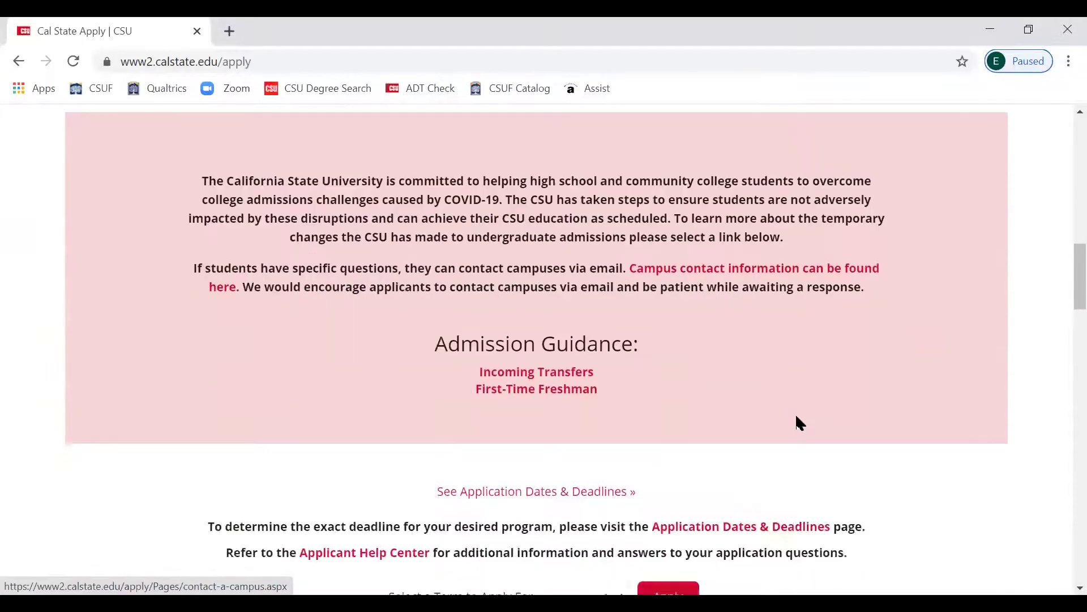
{"action": "scroll", "coordinate": [796, 416], "scroll_direction": "down", "scroll_amount": 3}
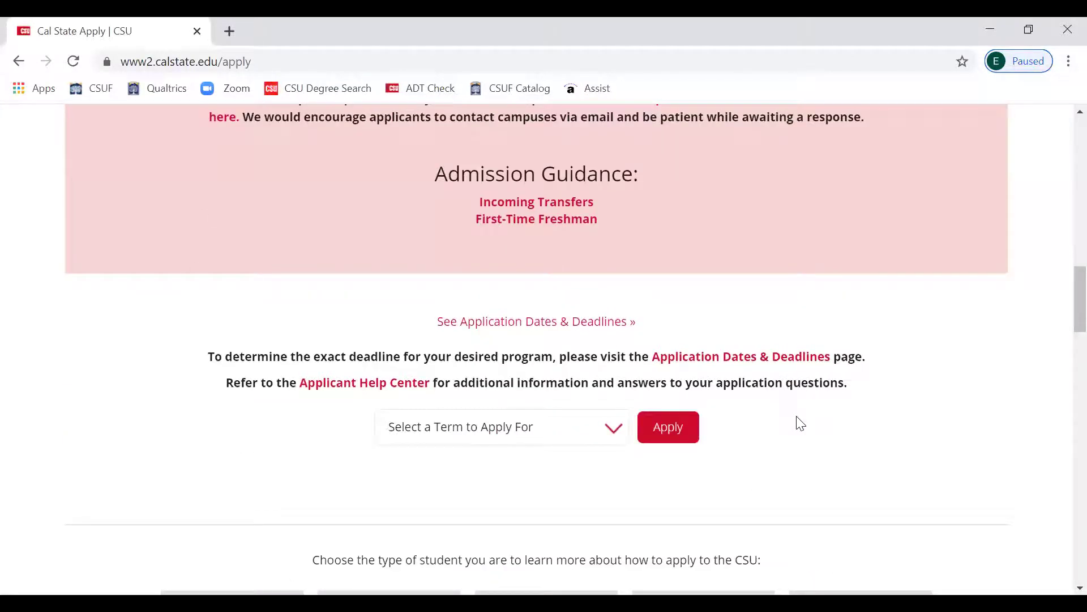
{"action": "scroll", "coordinate": [799, 425], "scroll_direction": "down", "scroll_amount": 5}
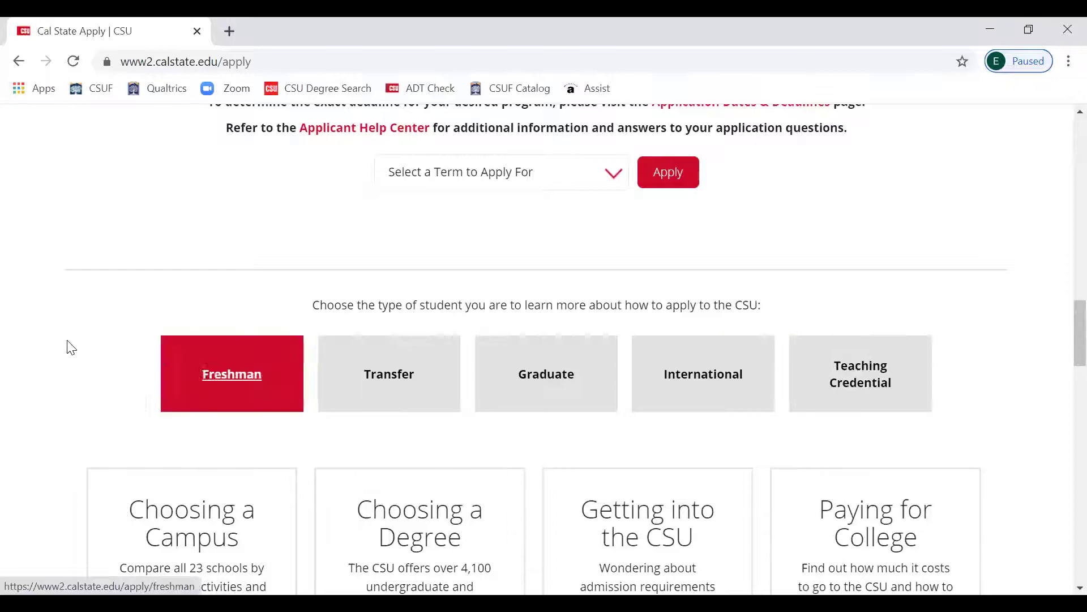
{"action": "scroll", "coordinate": [68, 385], "scroll_direction": "down", "scroll_amount": 4}
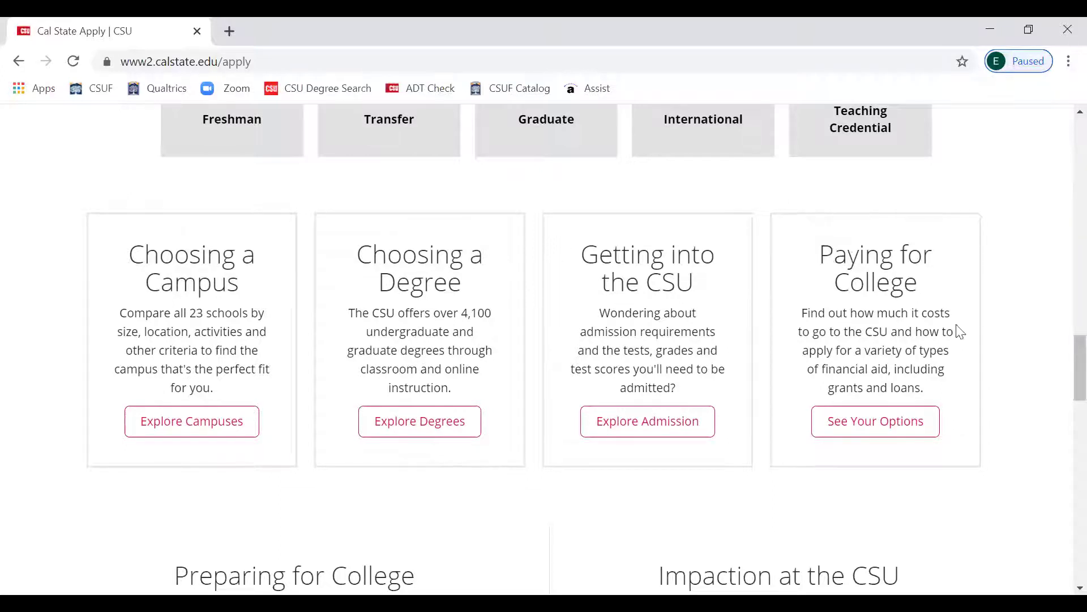
{"action": "scroll", "coordinate": [963, 487], "scroll_direction": "down", "scroll_amount": 4}
{"action": "scroll", "coordinate": [955, 478], "scroll_direction": "down", "scroll_amount": 7}
{"action": "scroll", "coordinate": [950, 478], "scroll_direction": "down", "scroll_amount": 4}
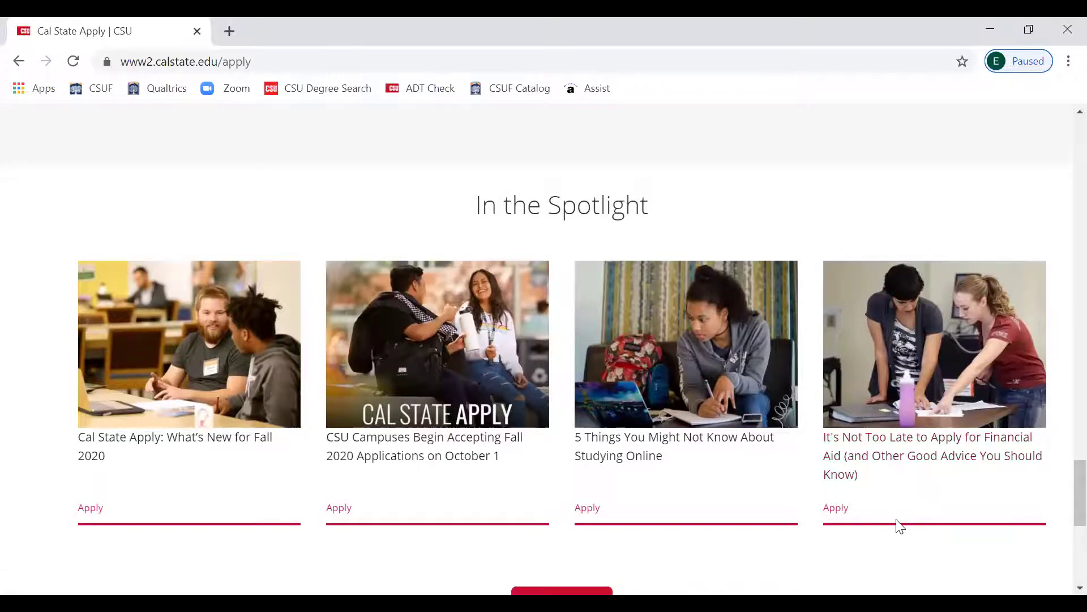
{"action": "scroll", "coordinate": [901, 527], "scroll_direction": "down", "scroll_amount": 3}
{"action": "scroll", "coordinate": [895, 514], "scroll_direction": "up", "scroll_amount": 8}
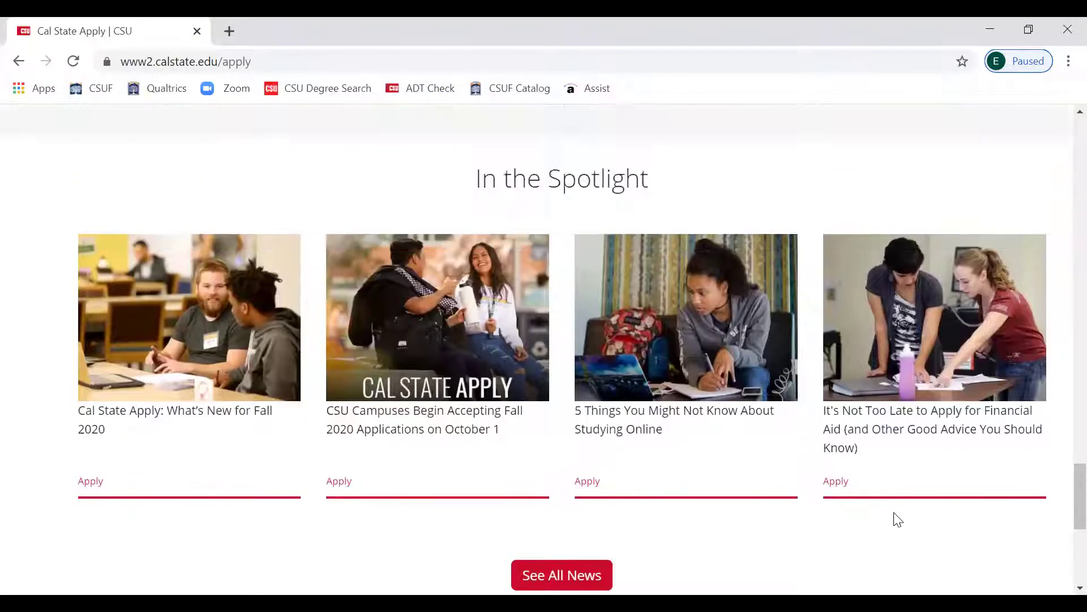
{"action": "scroll", "coordinate": [896, 517], "scroll_direction": "up", "scroll_amount": 12}
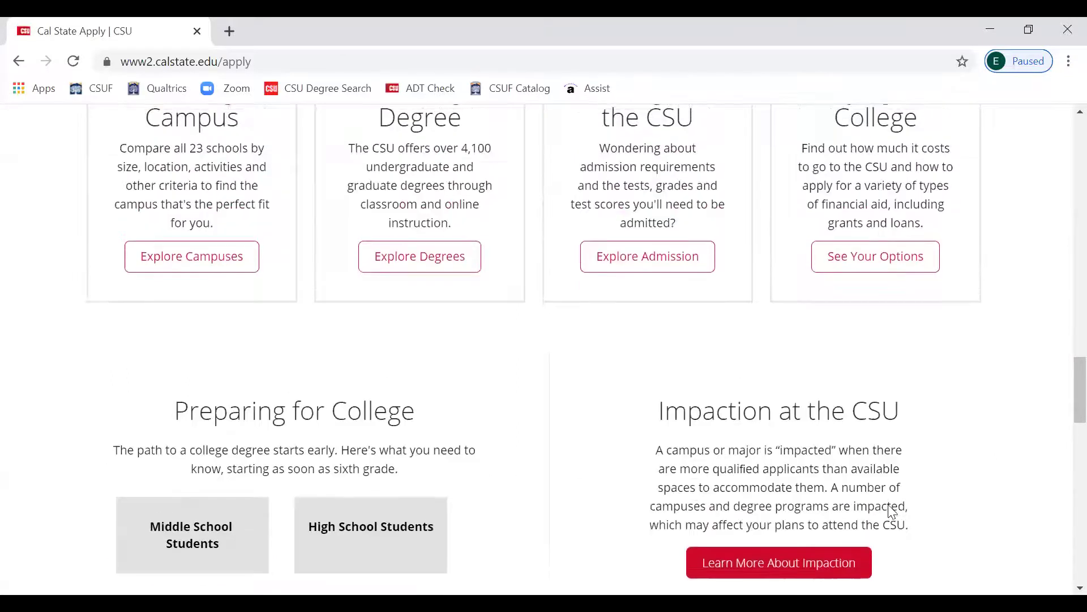
{"action": "scroll", "coordinate": [891, 511], "scroll_direction": "up", "scroll_amount": 1}
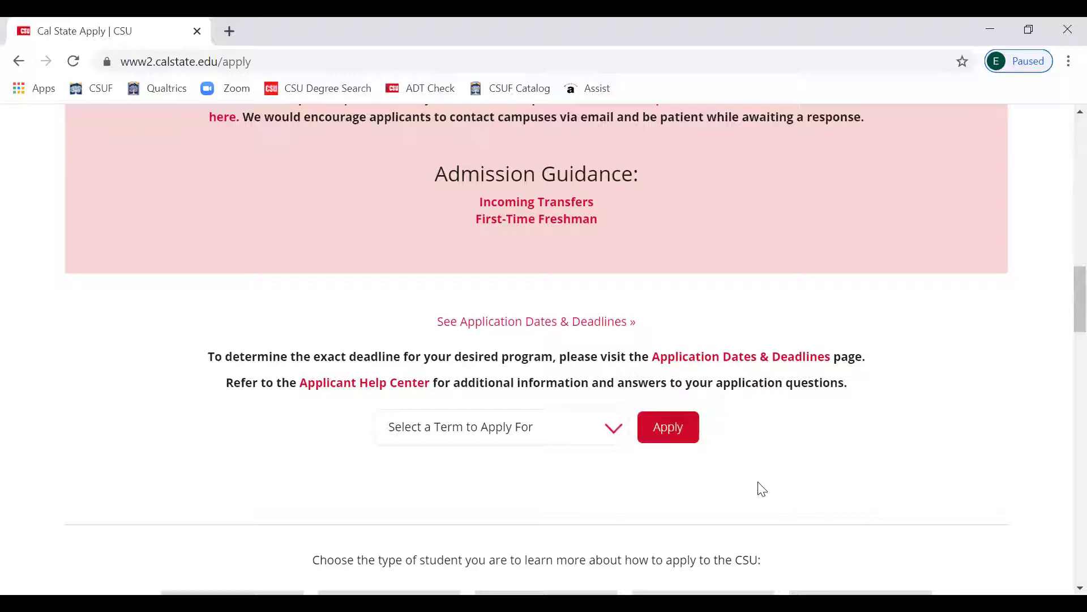
- Choose Fall 2020 as the application term and proceed to the Cal State Apply sign-in
{"action": "left_click", "coordinate": [617, 437]}
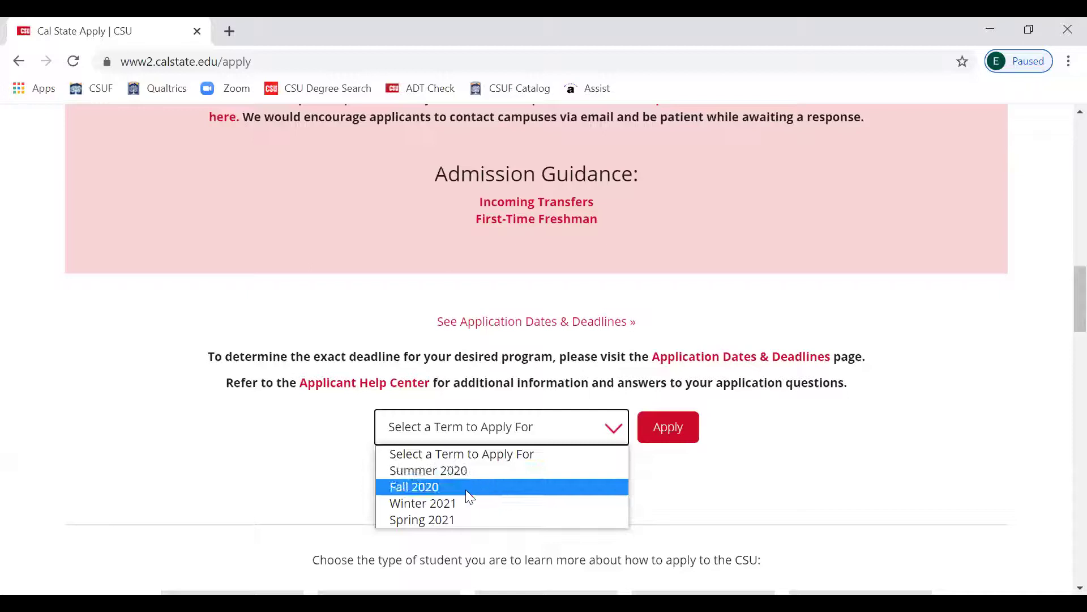
{"action": "left_click", "coordinate": [433, 489]}
{"action": "left_click", "coordinate": [661, 440]}
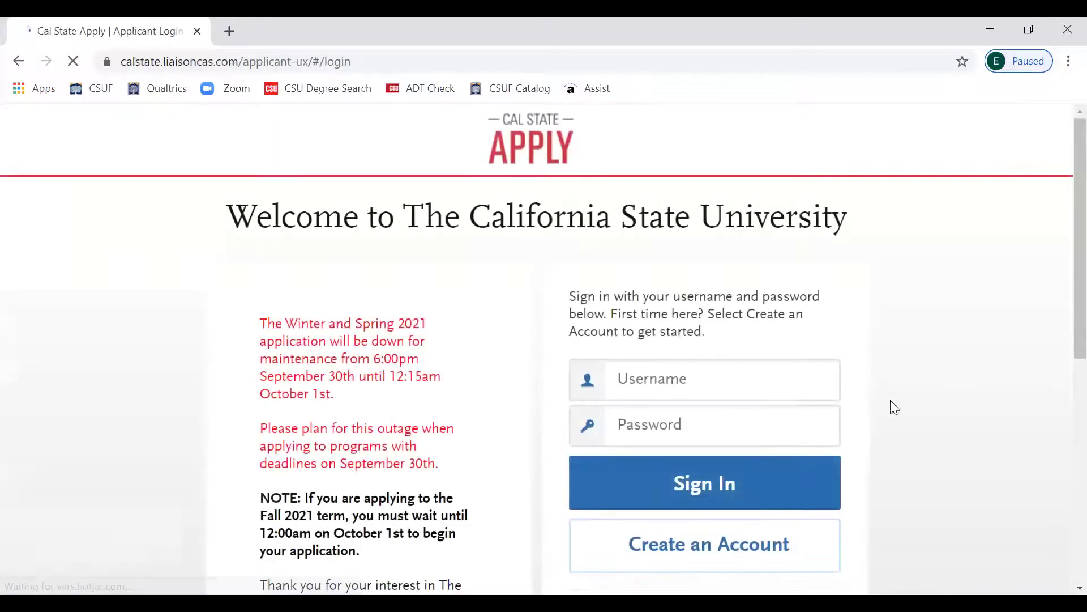
{"action": "scroll", "coordinate": [851, 420], "scroll_direction": "down", "scroll_amount": 1}
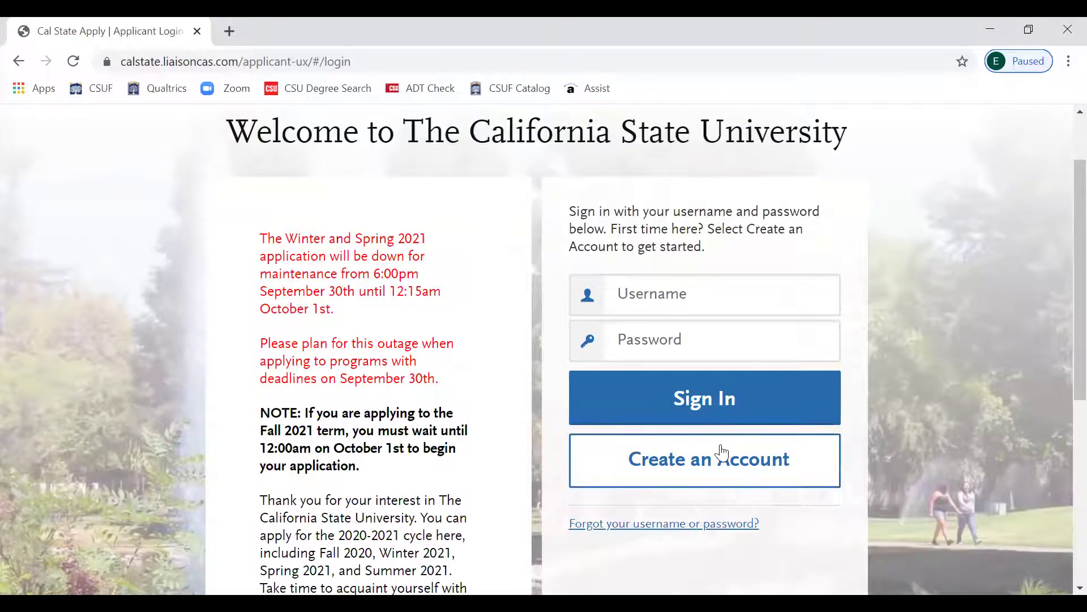
- Start a new applicant account and begin the First or Given Name field
{"action": "left_click", "coordinate": [661, 469]}
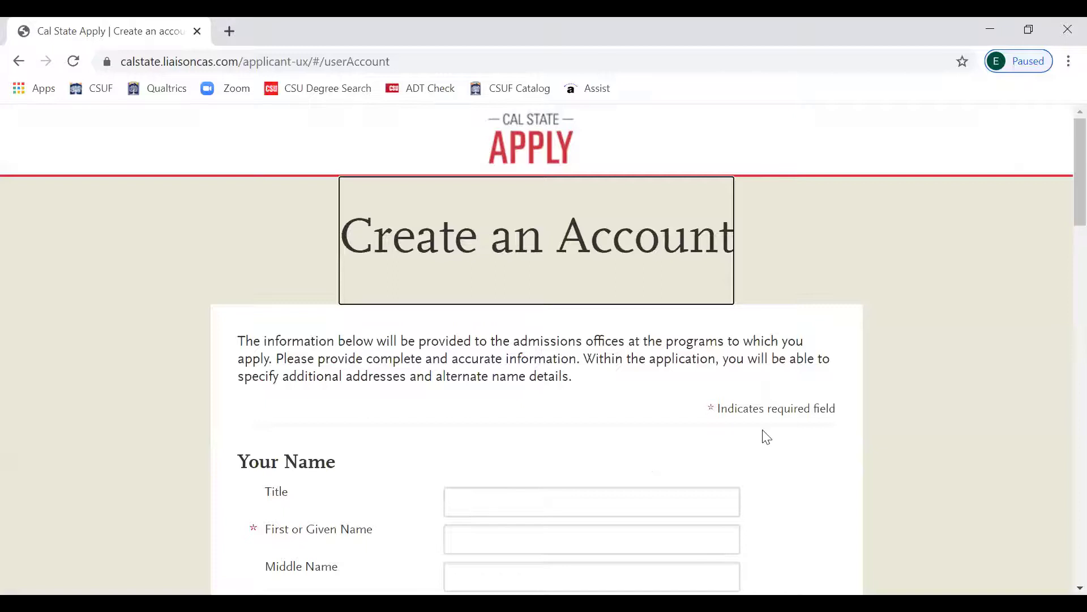
{"action": "scroll", "coordinate": [766, 435], "scroll_direction": "down", "scroll_amount": 1}
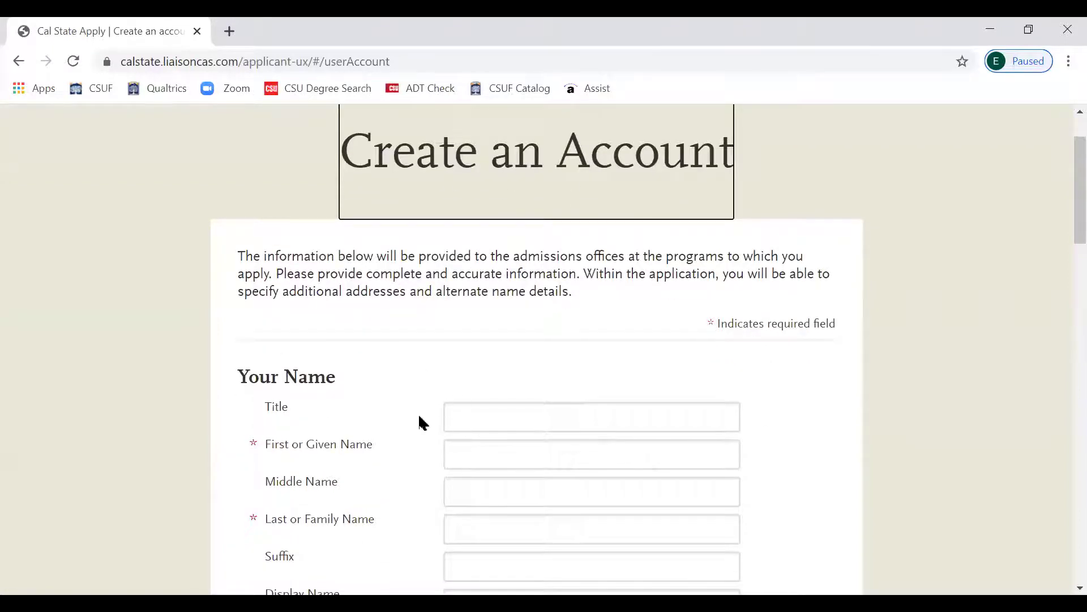
{"action": "scroll", "coordinate": [432, 425], "scroll_direction": "down", "scroll_amount": 1}
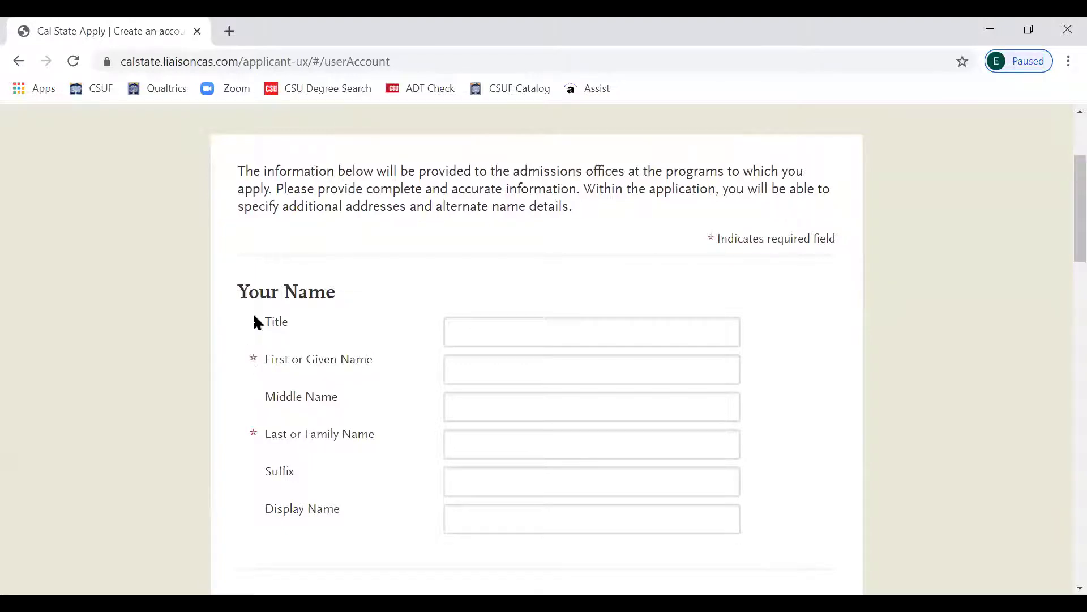
{"action": "double_click", "coordinate": [308, 325]}
{"action": "left_click", "coordinate": [494, 370]}
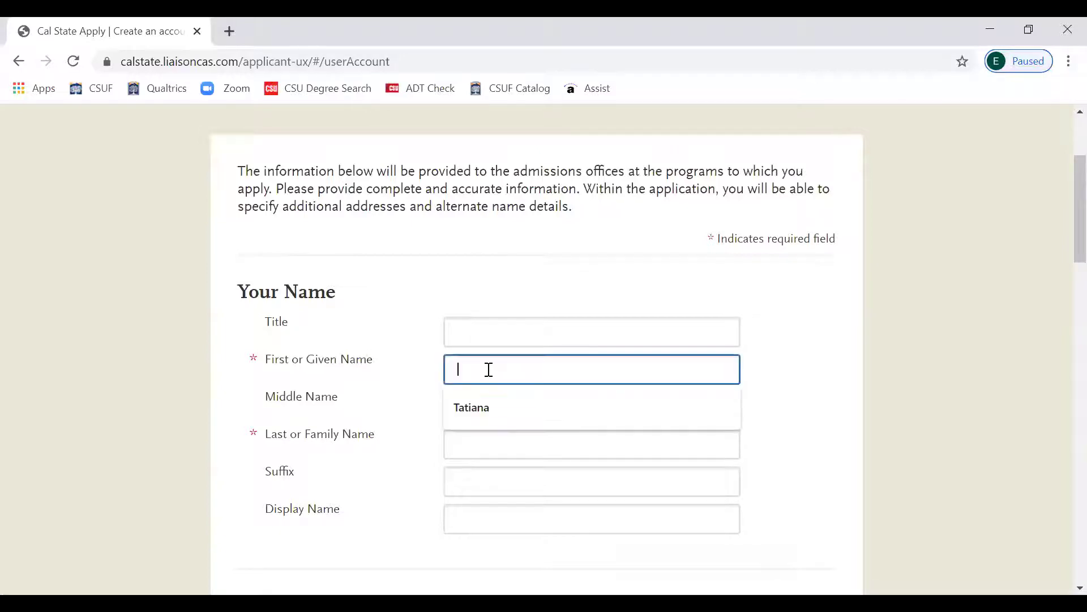
{"action": "left_click", "coordinate": [406, 352]}
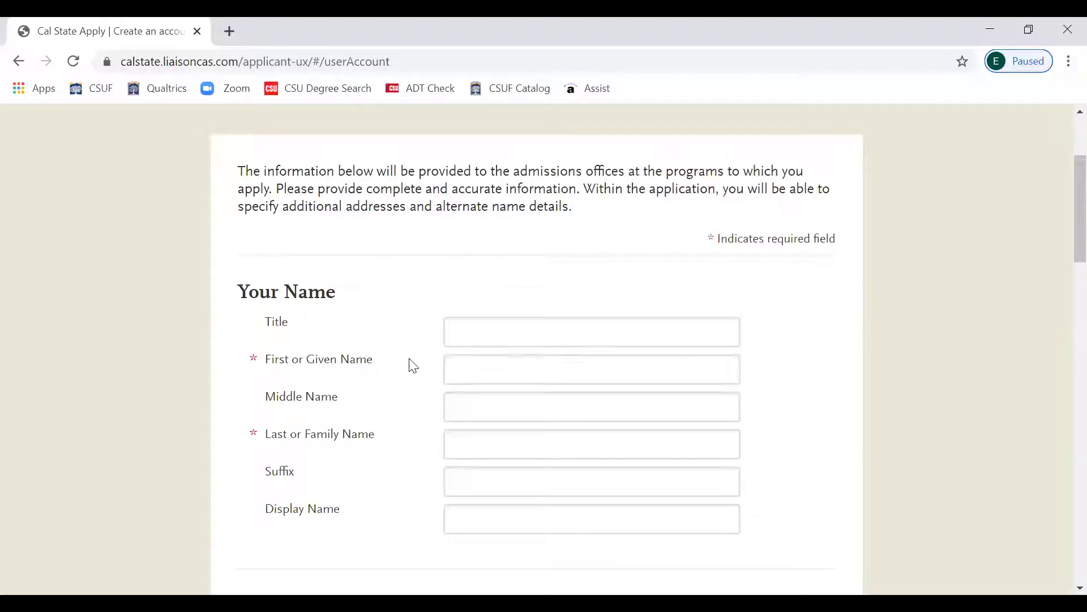
- Go through the rest of the account form, noting the required Email Address field
{"action": "scroll", "coordinate": [425, 408], "scroll_direction": "down", "scroll_amount": 4}
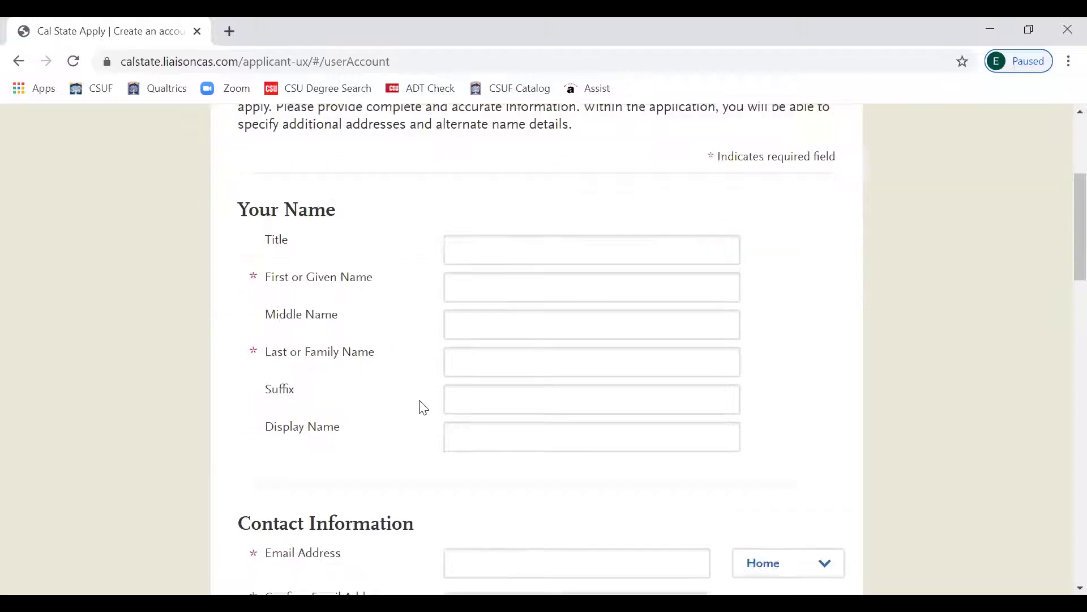
{"action": "scroll", "coordinate": [425, 409], "scroll_direction": "down", "scroll_amount": 2}
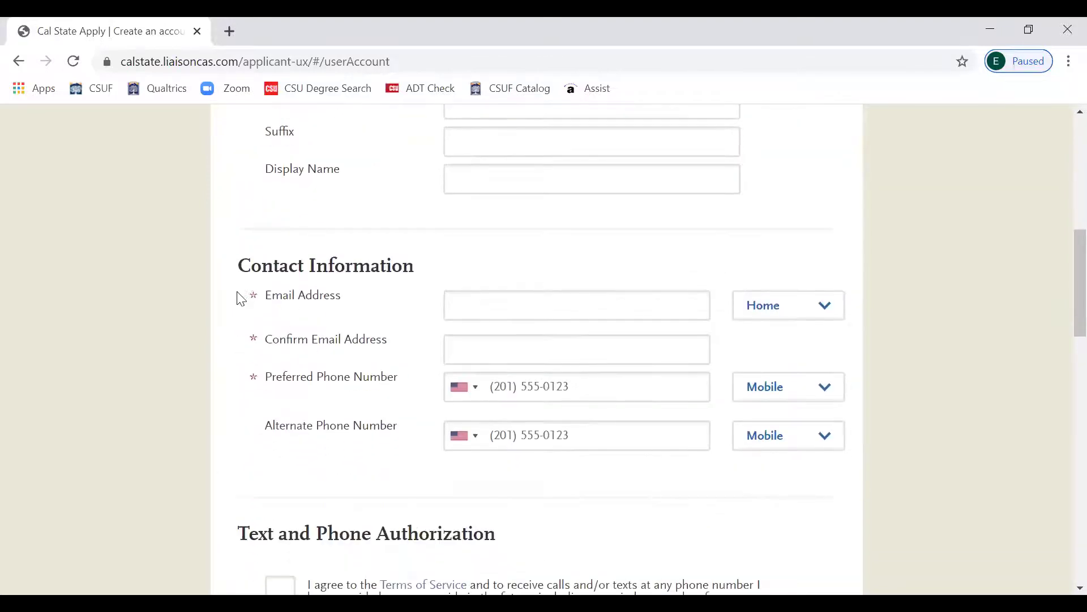
{"action": "left_click_drag", "start_coordinate": [250, 295], "coordinate": [315, 294]}
{"action": "scroll", "coordinate": [344, 347], "scroll_direction": "down", "scroll_amount": 7}
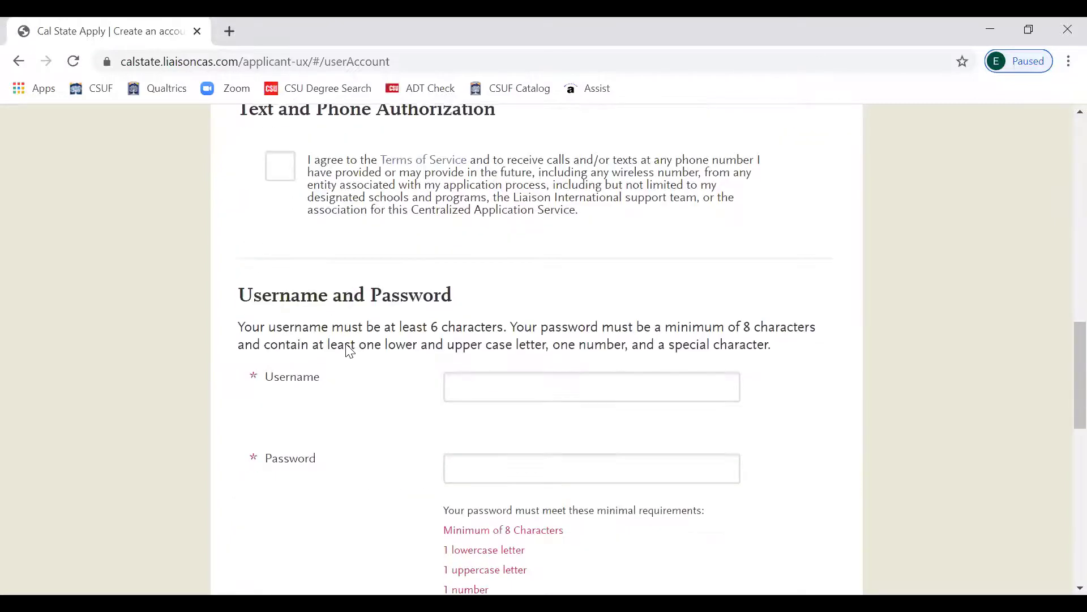
{"action": "scroll", "coordinate": [348, 354], "scroll_direction": "down", "scroll_amount": 4}
{"action": "scroll", "coordinate": [347, 354], "scroll_direction": "down", "scroll_amount": 5}
{"action": "scroll", "coordinate": [347, 354], "scroll_direction": "up", "scroll_amount": 4}
{"action": "scroll", "coordinate": [344, 355], "scroll_direction": "up", "scroll_amount": 12}
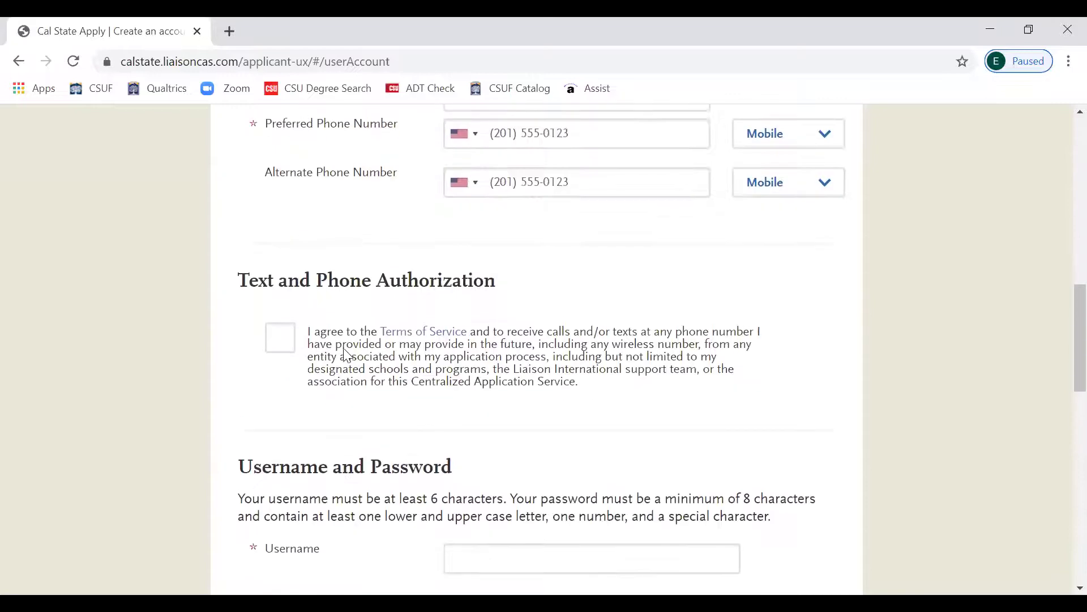
{"action": "scroll", "coordinate": [389, 336], "scroll_direction": "up", "scroll_amount": 1}
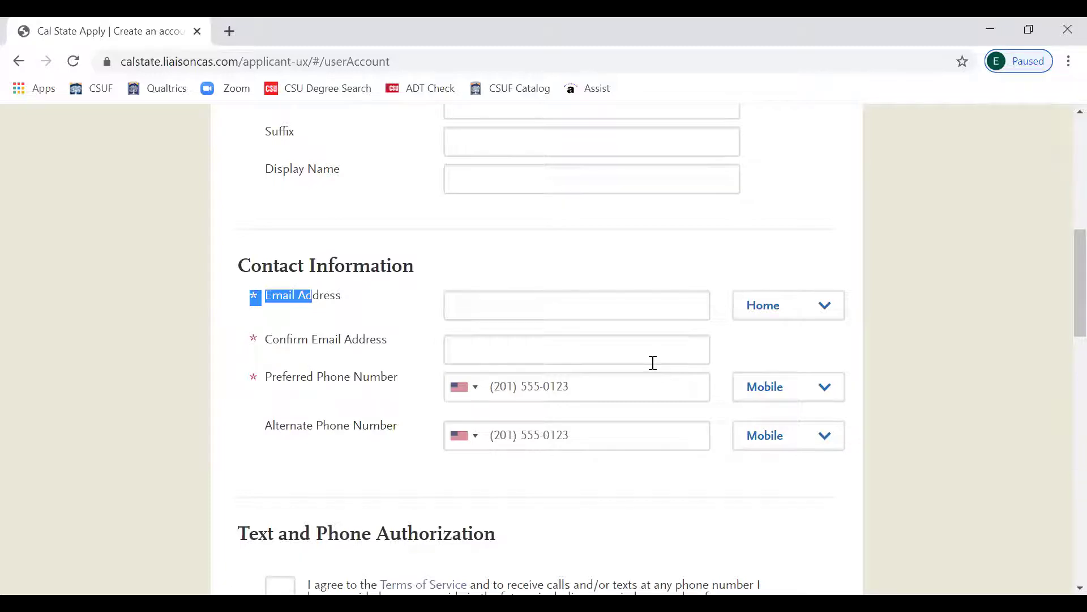
{"action": "scroll", "coordinate": [511, 323], "scroll_direction": "down", "scroll_amount": 10}
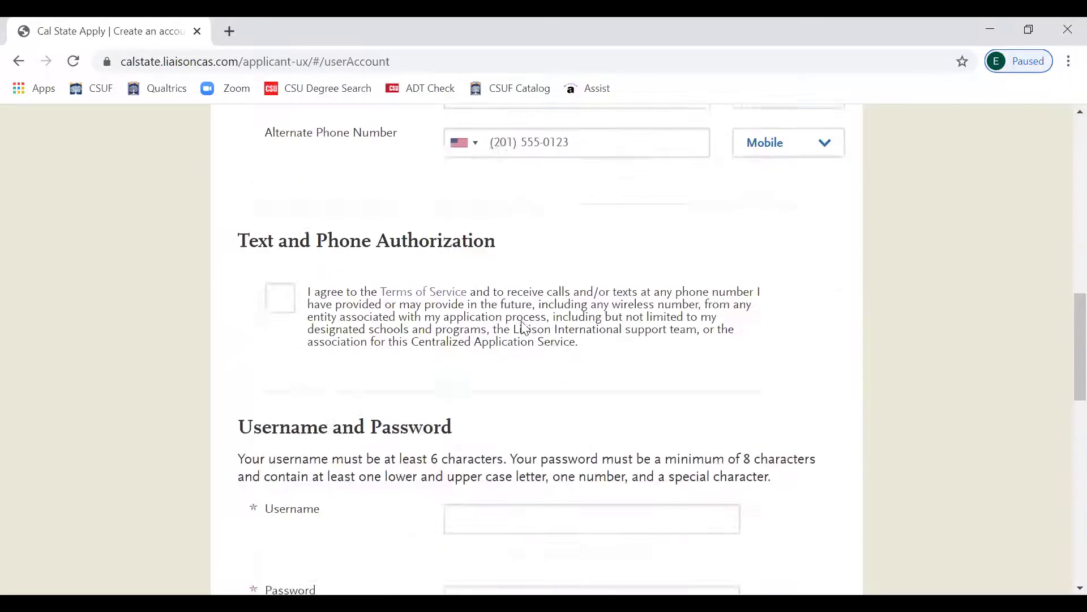
{"action": "scroll", "coordinate": [466, 387], "scroll_direction": "down", "scroll_amount": 9}
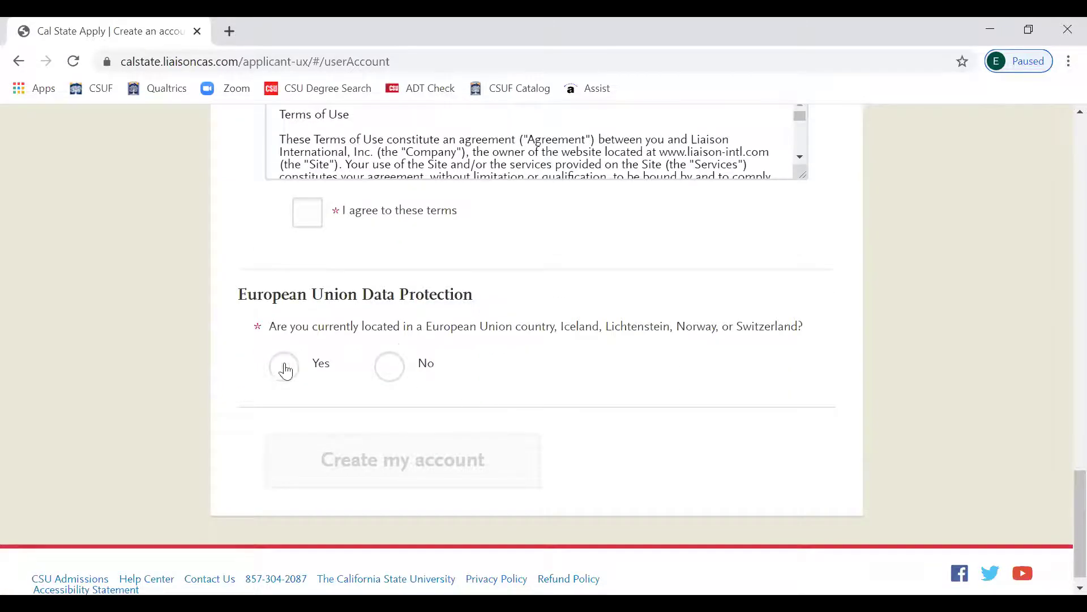
{"action": "scroll", "coordinate": [531, 312], "scroll_direction": "up", "scroll_amount": 2}
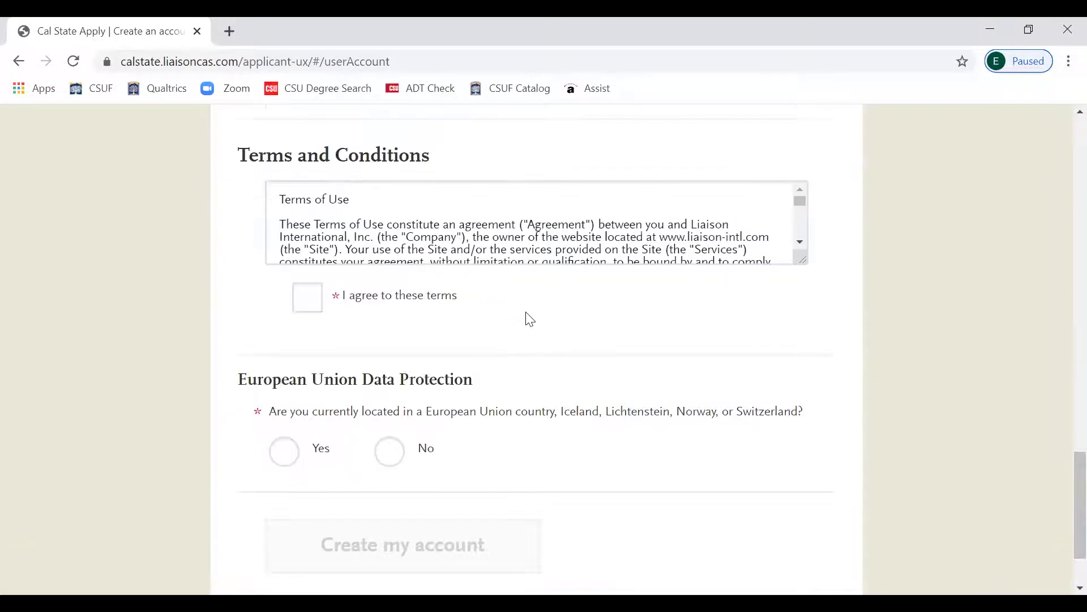
{"action": "scroll", "coordinate": [525, 316], "scroll_direction": "down", "scroll_amount": 2}
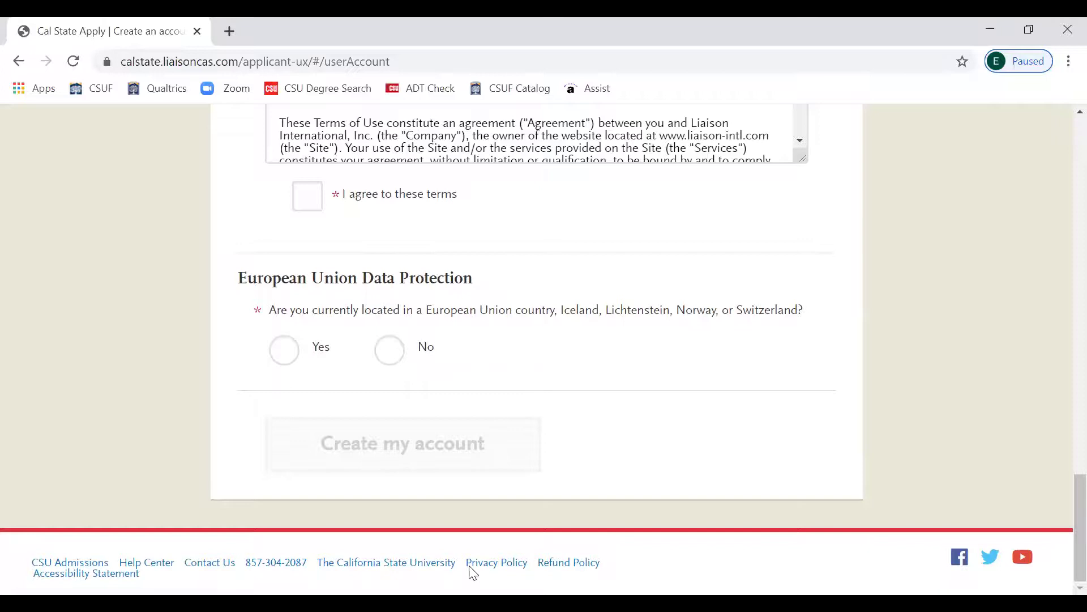
{"action": "scroll", "coordinate": [587, 405], "scroll_direction": "up", "scroll_amount": 10}
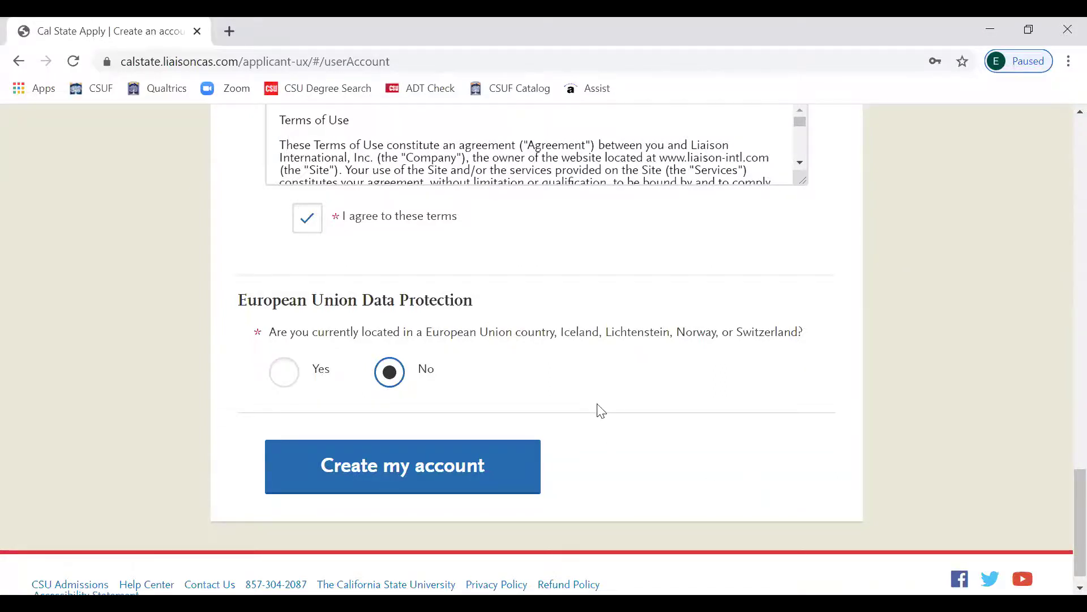
- Recheck the First or Given Name entry, then submit with Create my account
{"action": "scroll", "coordinate": [597, 408], "scroll_direction": "up", "scroll_amount": 8}
{"action": "scroll", "coordinate": [584, 419], "scroll_direction": "up", "scroll_amount": 15}
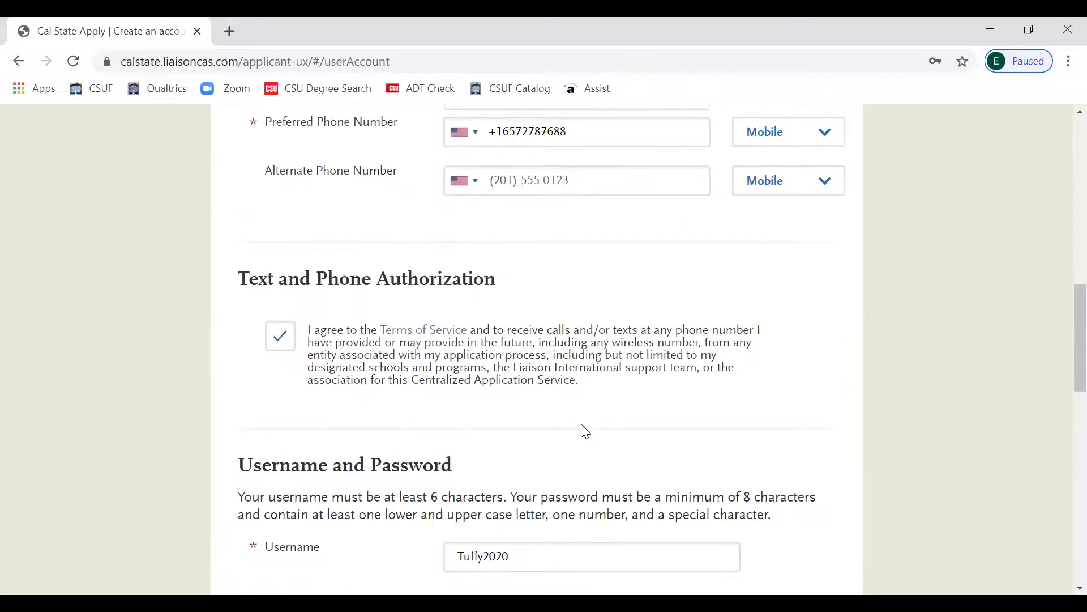
{"action": "scroll", "coordinate": [585, 432], "scroll_direction": "up", "scroll_amount": 3}
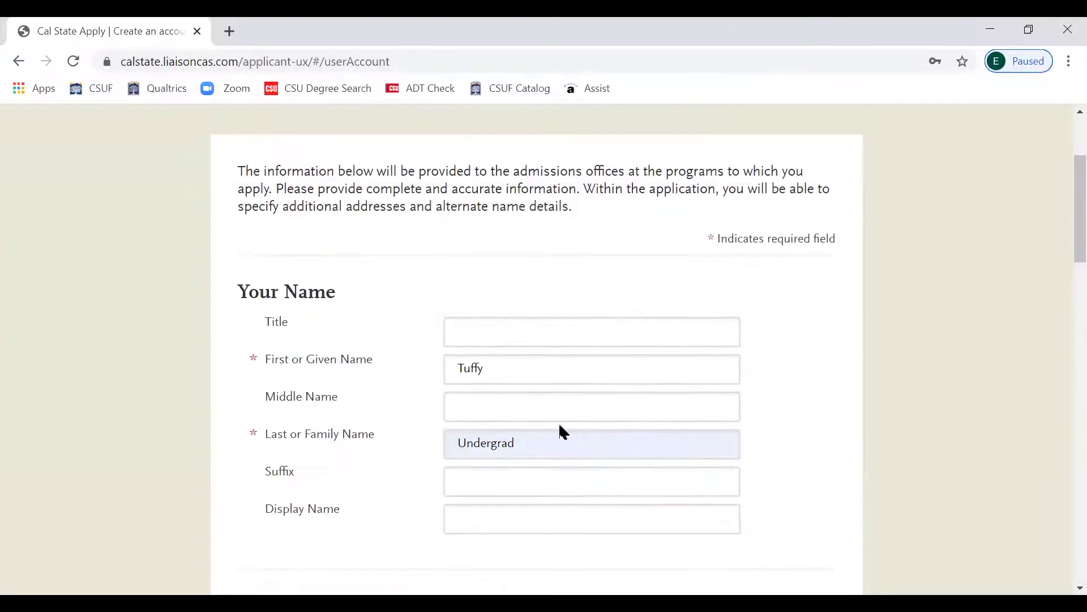
{"action": "triple_click", "coordinate": [252, 356]}
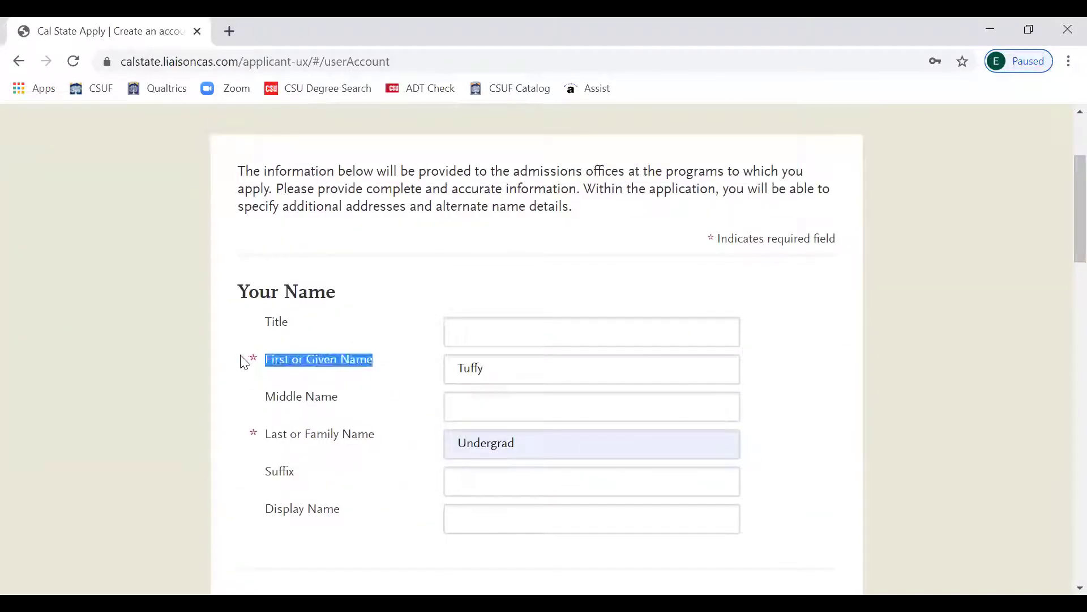
{"action": "scroll", "coordinate": [334, 395], "scroll_direction": "down", "scroll_amount": 1}
{"action": "scroll", "coordinate": [340, 397], "scroll_direction": "down", "scroll_amount": 20}
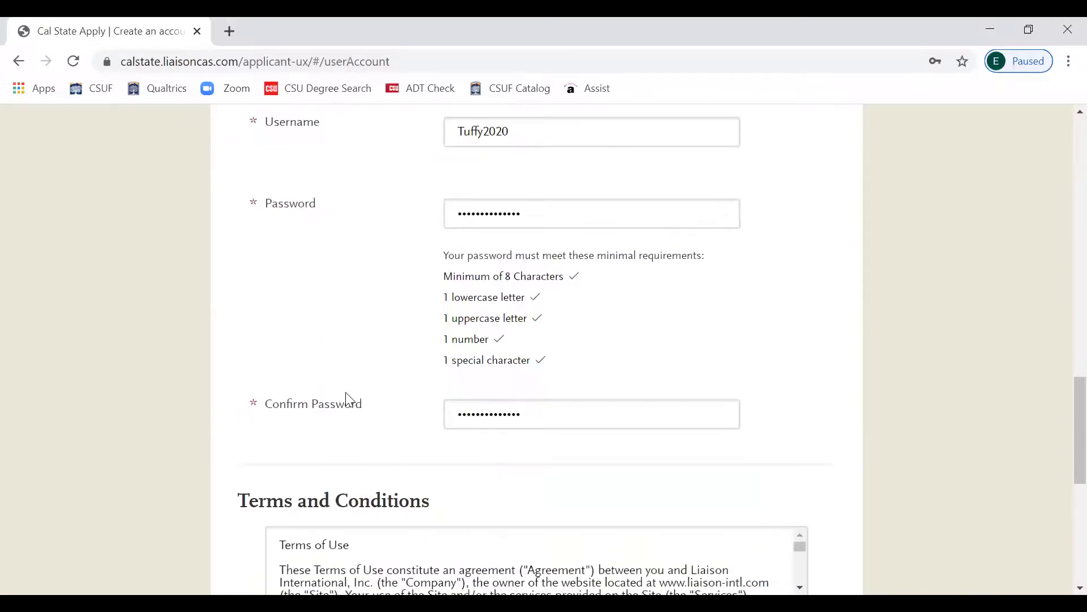
{"action": "scroll", "coordinate": [348, 399], "scroll_direction": "down", "scroll_amount": 1}
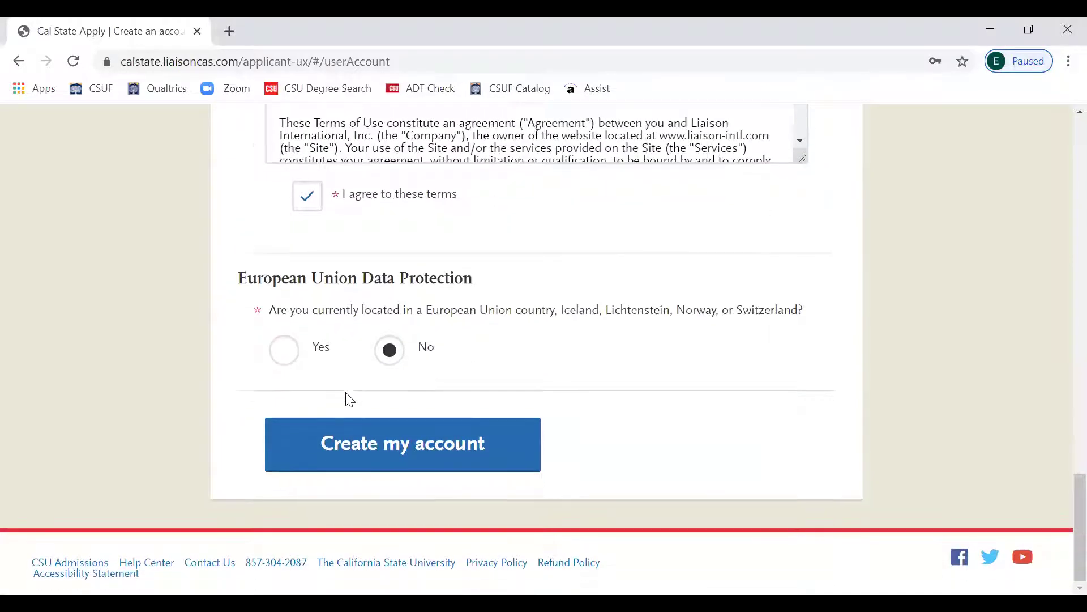
{"action": "left_click", "coordinate": [377, 447]}
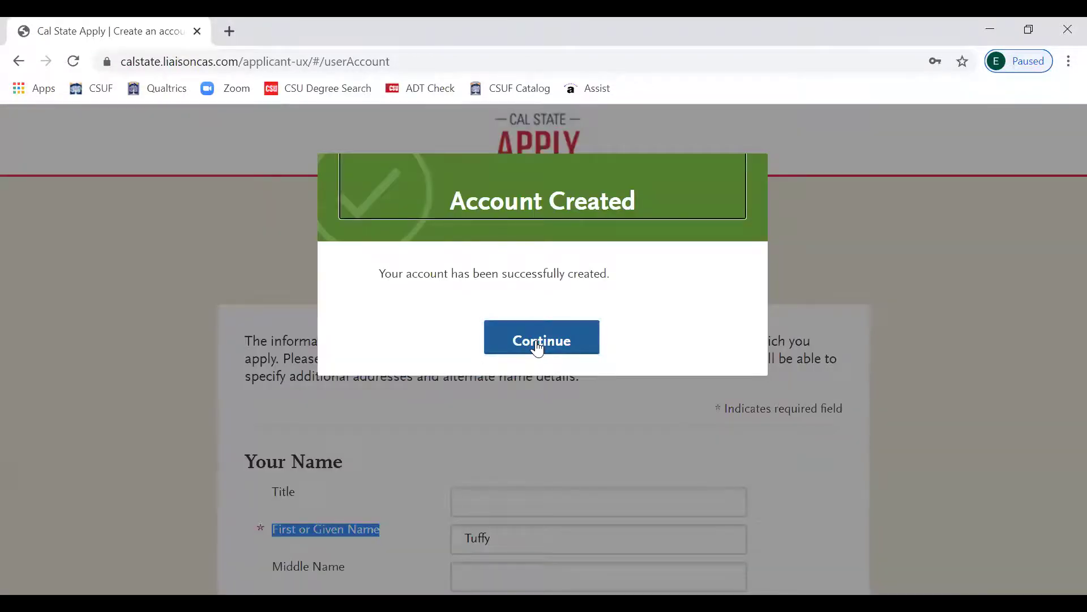
- Continue past the Account Created confirmation to the Complete Your Profile page
{"action": "left_click", "coordinate": [539, 346]}
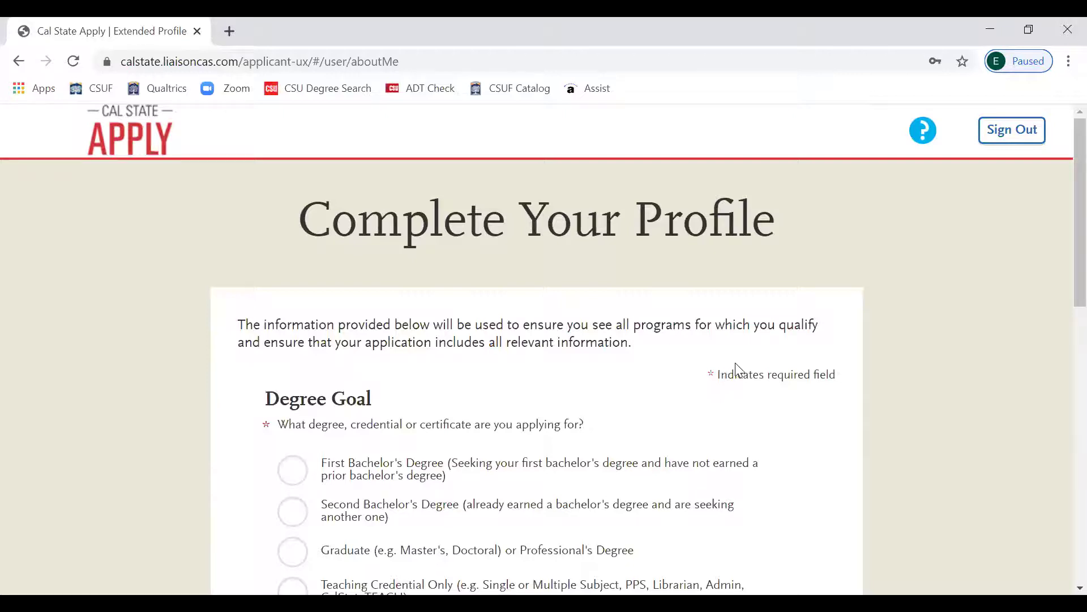
- Choose First Bachelor's Degree as the degree goal
{"action": "scroll", "coordinate": [736, 368], "scroll_direction": "down", "scroll_amount": 1}
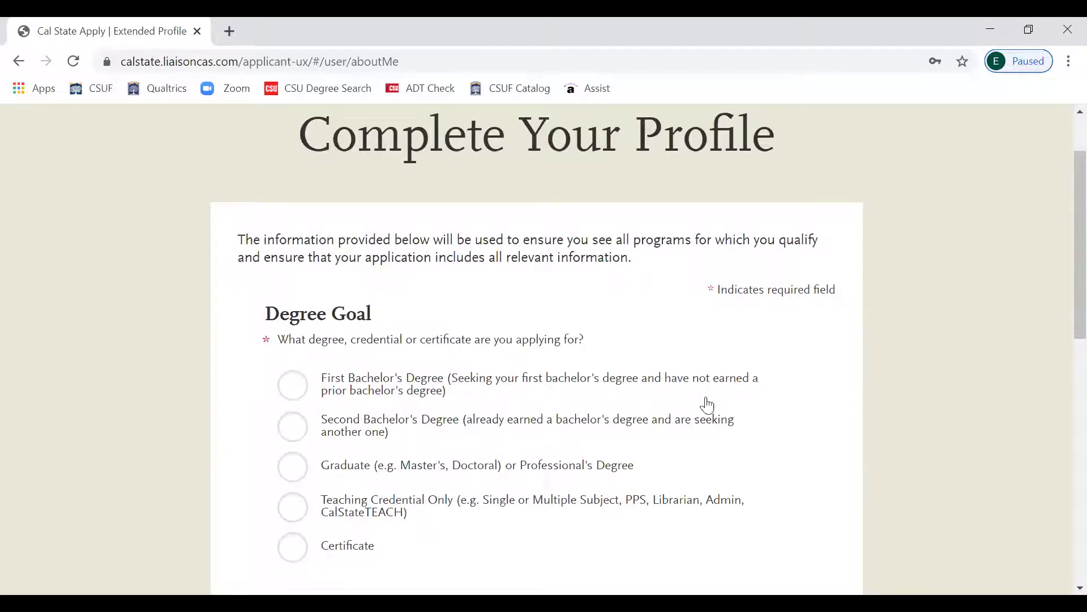
{"action": "left_click", "coordinate": [295, 386]}
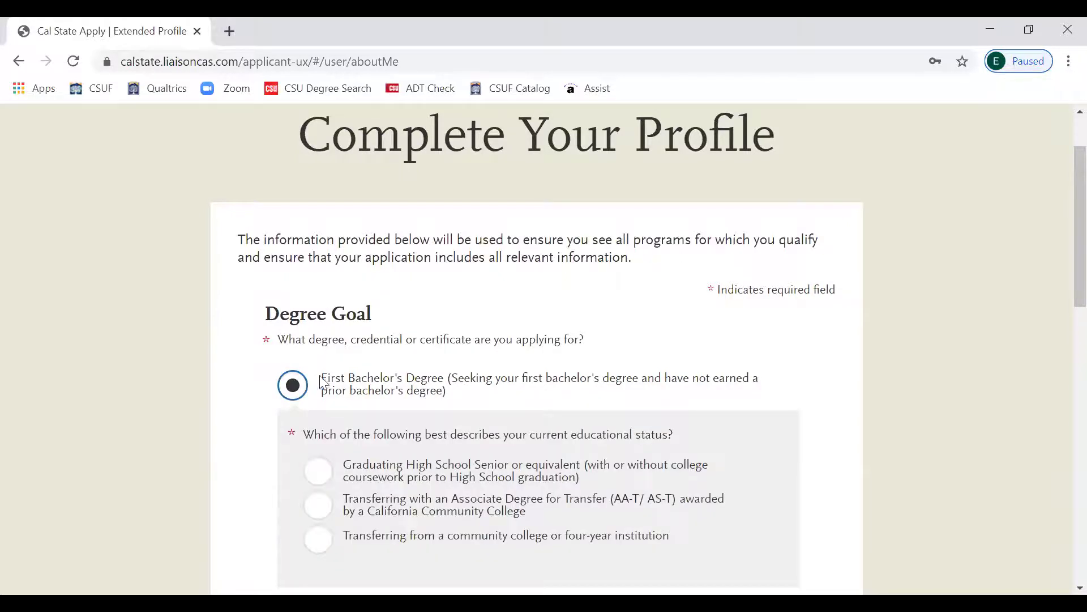
{"action": "scroll", "coordinate": [328, 385], "scroll_direction": "down", "scroll_amount": 1}
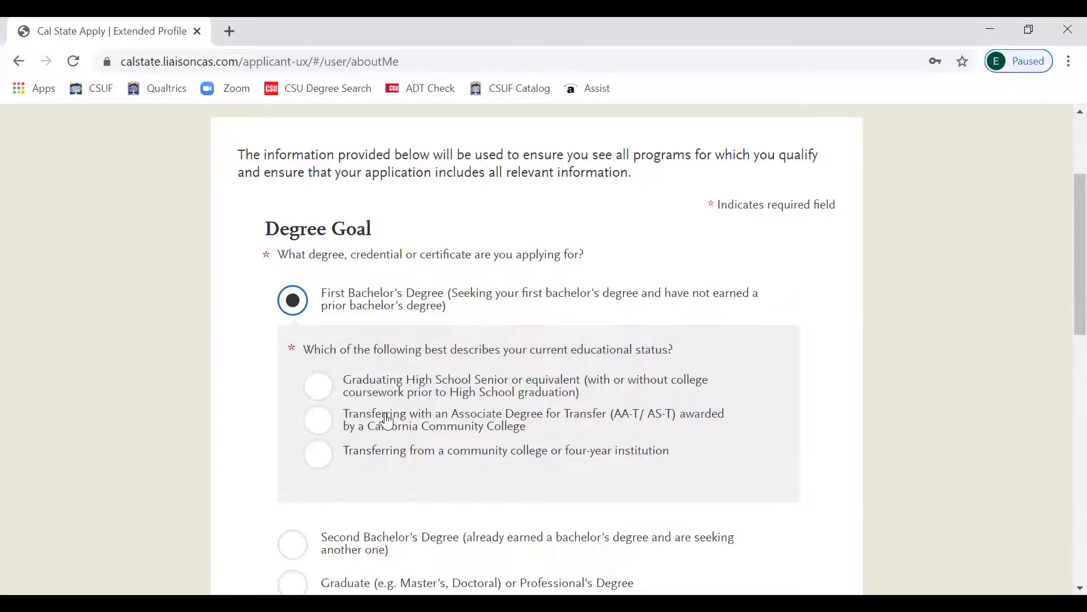
- Toggle educational status between AA-T transfer and high school senior, ending on AA-T transfer
{"action": "left_click", "coordinate": [321, 422]}
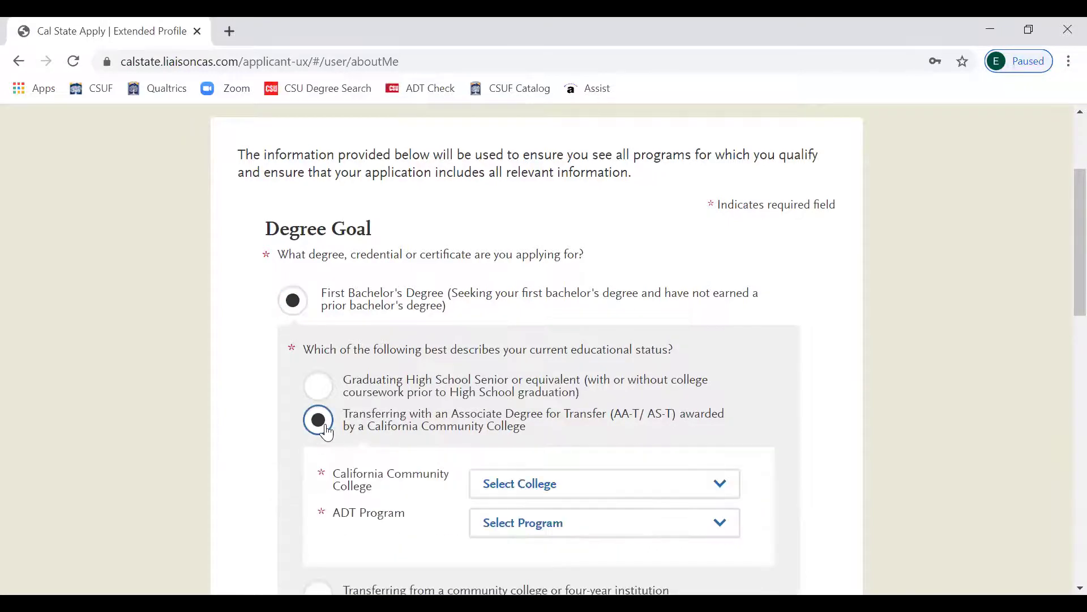
{"action": "left_click", "coordinate": [323, 391]}
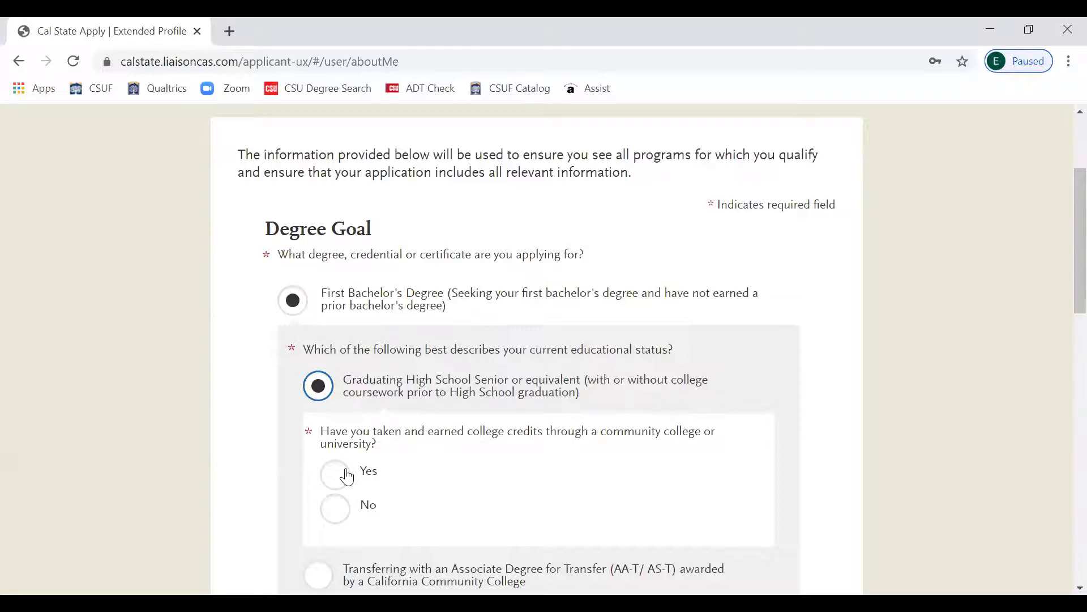
{"action": "scroll", "coordinate": [398, 459], "scroll_direction": "down", "scroll_amount": 3}
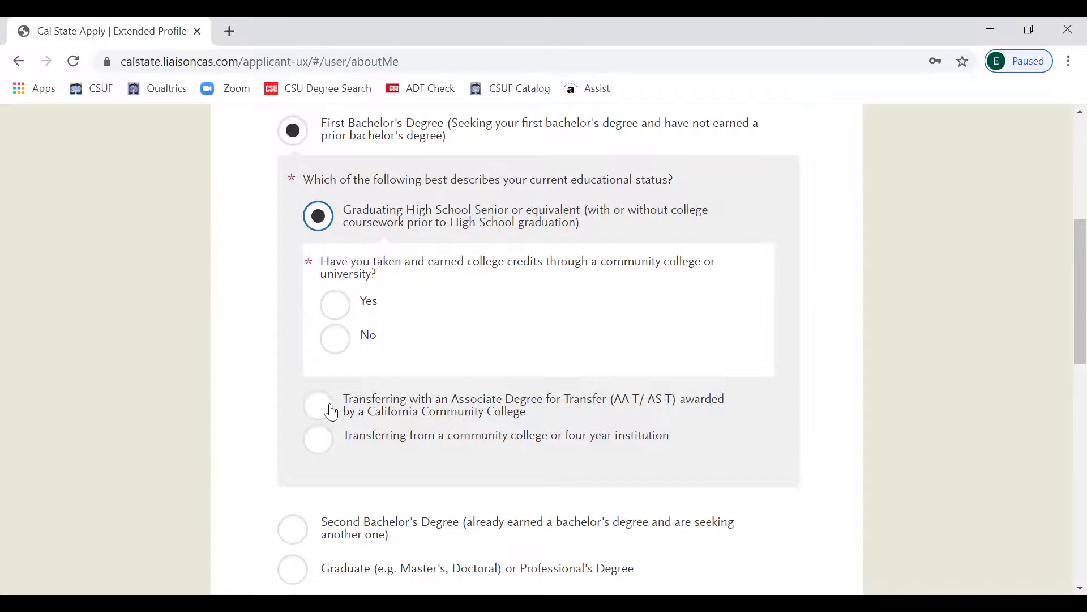
{"action": "left_click", "coordinate": [331, 410]}
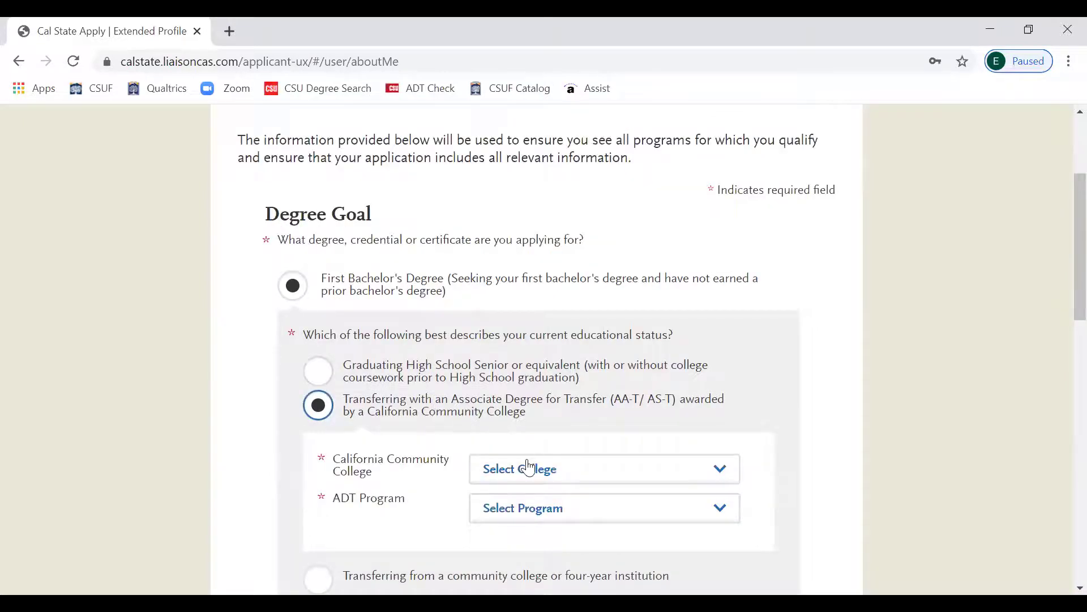
{"action": "scroll", "coordinate": [530, 467], "scroll_direction": "down", "scroll_amount": 2}
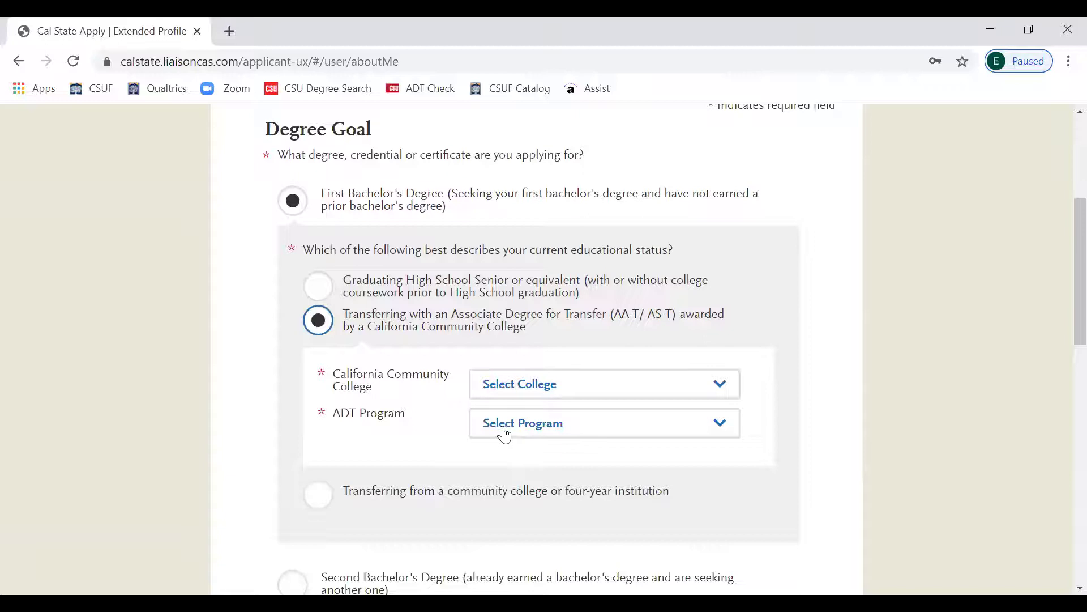
- Mark status as transferring from a community college or four-year institution and check the credits question
{"action": "left_click", "coordinate": [327, 497]}
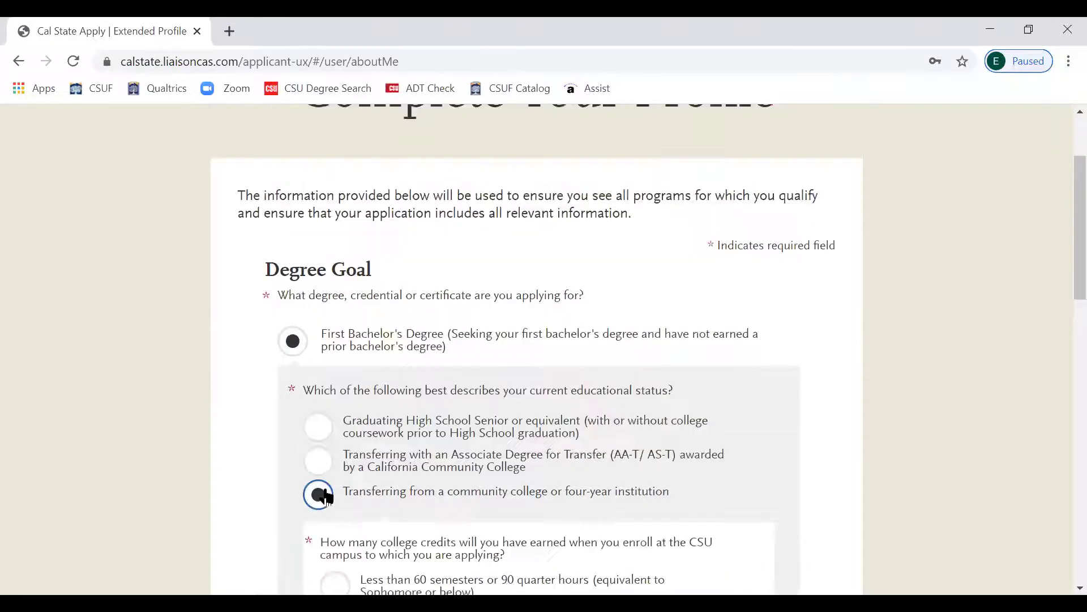
{"action": "scroll", "coordinate": [351, 498], "scroll_direction": "down", "scroll_amount": 3}
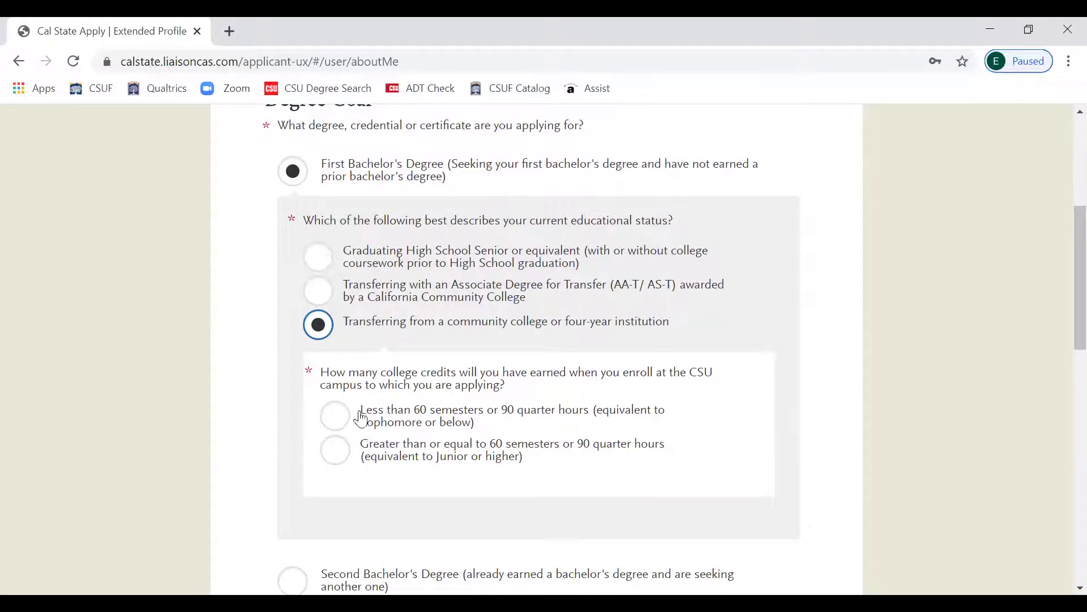
{"action": "left_click", "coordinate": [318, 373]}
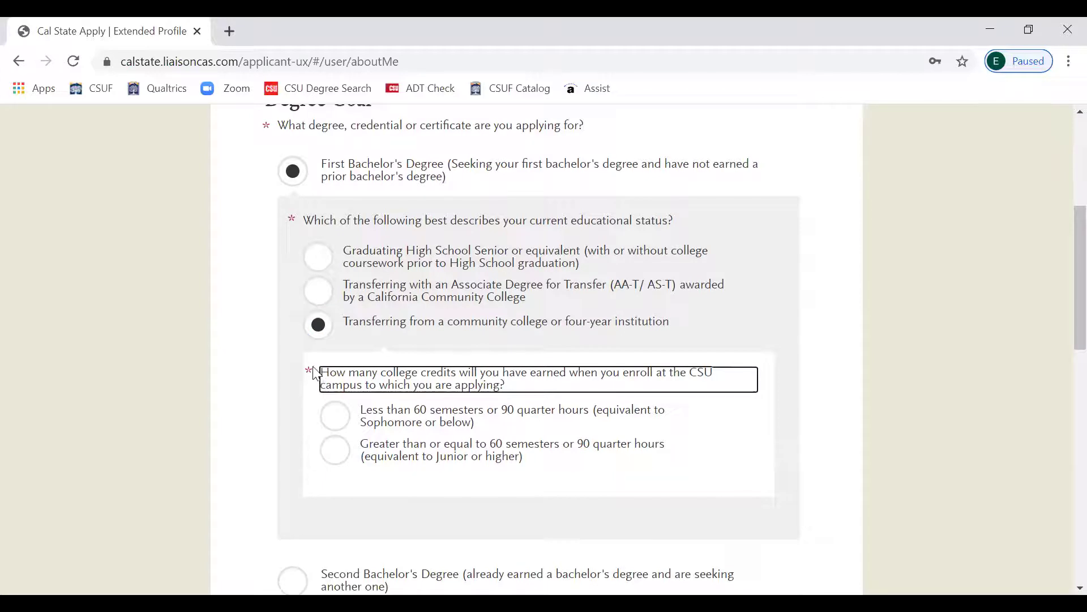
{"action": "scroll", "coordinate": [335, 389], "scroll_direction": "down", "scroll_amount": 12}
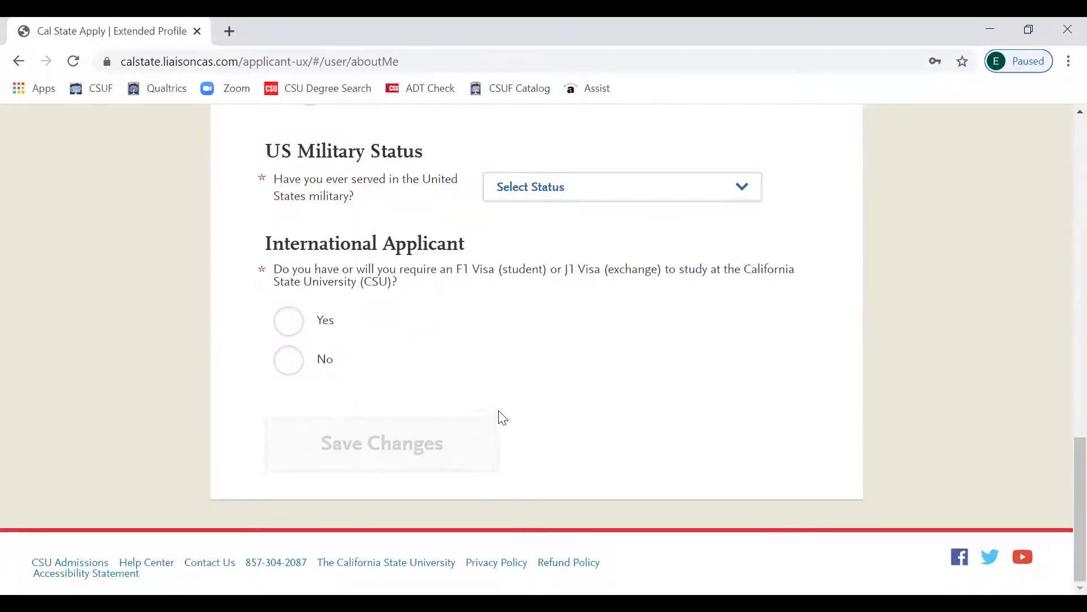
{"action": "scroll", "coordinate": [499, 404], "scroll_direction": "up", "scroll_amount": 7}
{"action": "scroll", "coordinate": [502, 404], "scroll_direction": "up", "scroll_amount": 6}
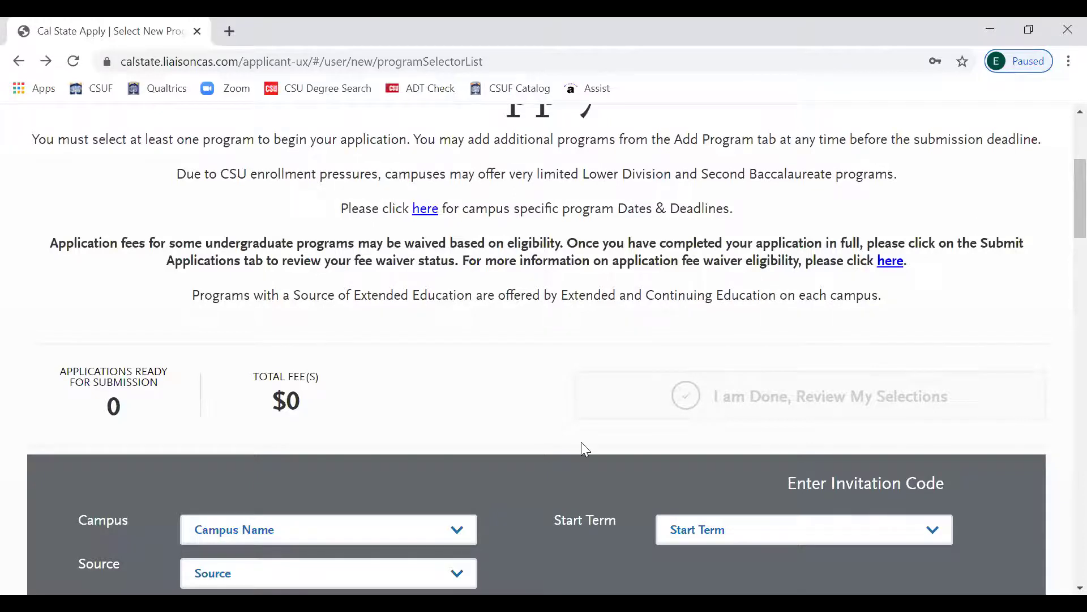
- Pick Humboldt State in the Campus dropdown and browse the resulting programs
{"action": "scroll", "coordinate": [581, 442], "scroll_direction": "down", "scroll_amount": 3}
{"action": "scroll", "coordinate": [590, 444], "scroll_direction": "down", "scroll_amount": 2}
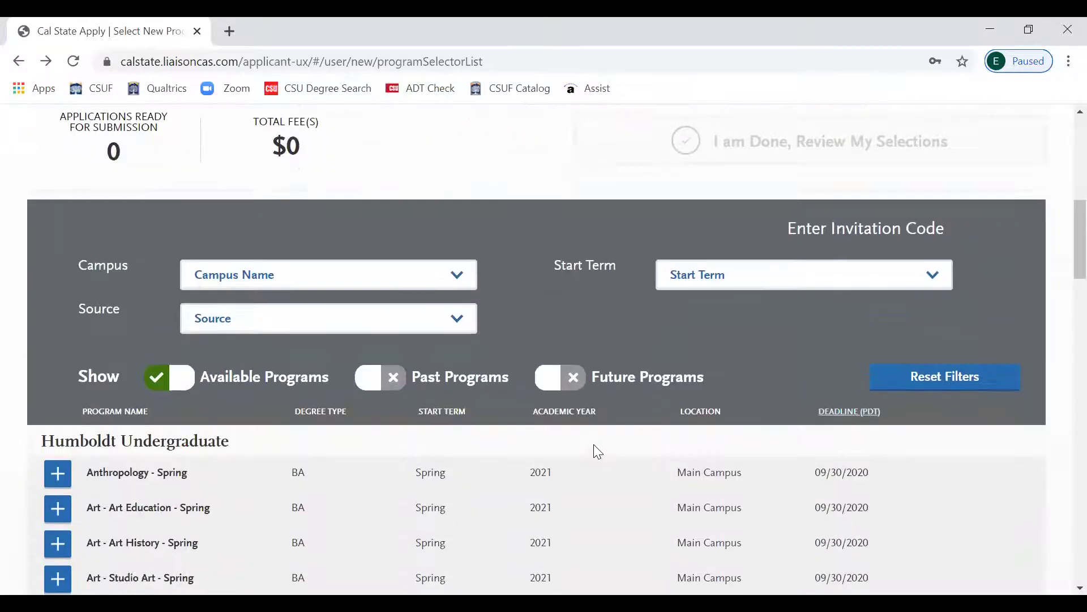
{"action": "scroll", "coordinate": [594, 444], "scroll_direction": "down", "scroll_amount": 1}
{"action": "left_click", "coordinate": [300, 183]}
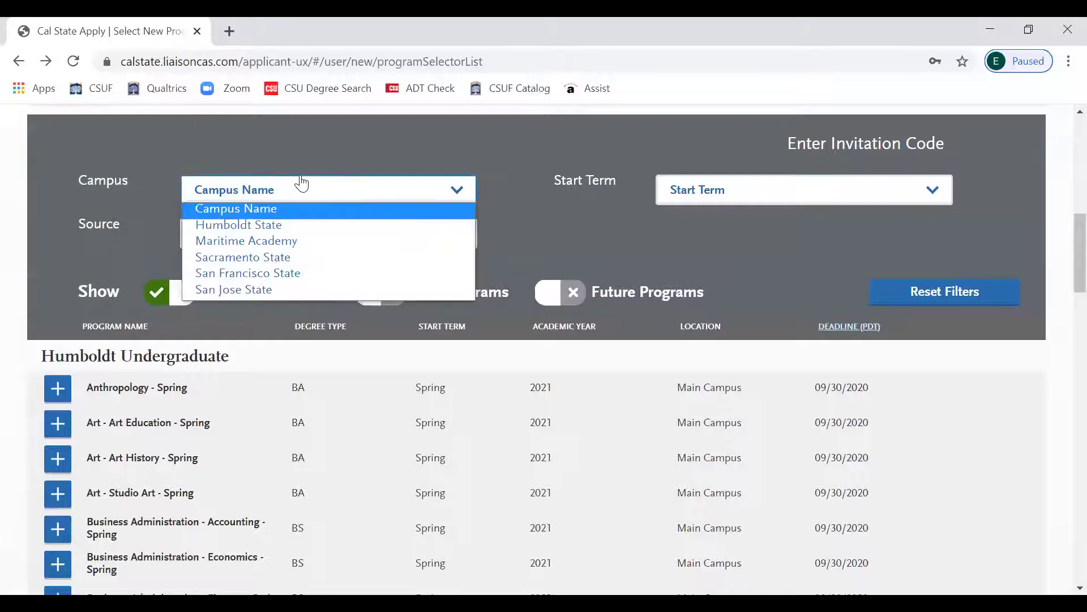
{"action": "left_click", "coordinate": [245, 228]}
{"action": "left_click", "coordinate": [222, 235]}
{"action": "left_click", "coordinate": [221, 236]}
{"action": "scroll", "coordinate": [272, 331], "scroll_direction": "down", "scroll_amount": 3}
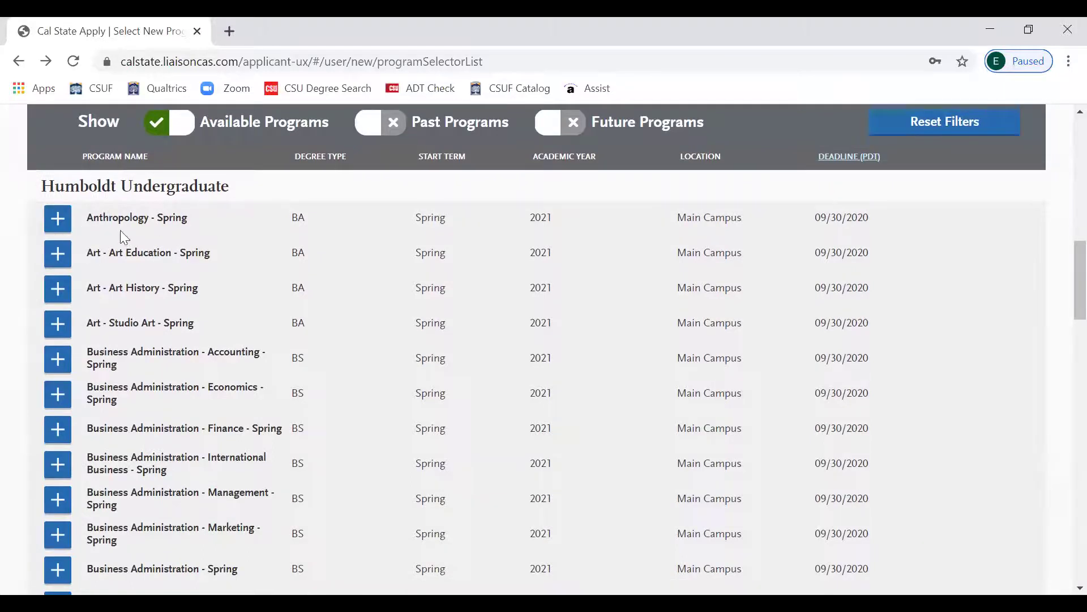
{"action": "scroll", "coordinate": [175, 366], "scroll_direction": "down", "scroll_amount": 5}
{"action": "scroll", "coordinate": [173, 364], "scroll_direction": "up", "scroll_amount": 5}
{"action": "scroll", "coordinate": [171, 360], "scroll_direction": "up", "scroll_amount": 3}
- Reapply the Humboldt State filter, add Business Administration - Accounting - Spring, and review selections
{"action": "left_click", "coordinate": [255, 193]}
{"action": "left_click", "coordinate": [233, 209]}
{"action": "left_click", "coordinate": [238, 191]}
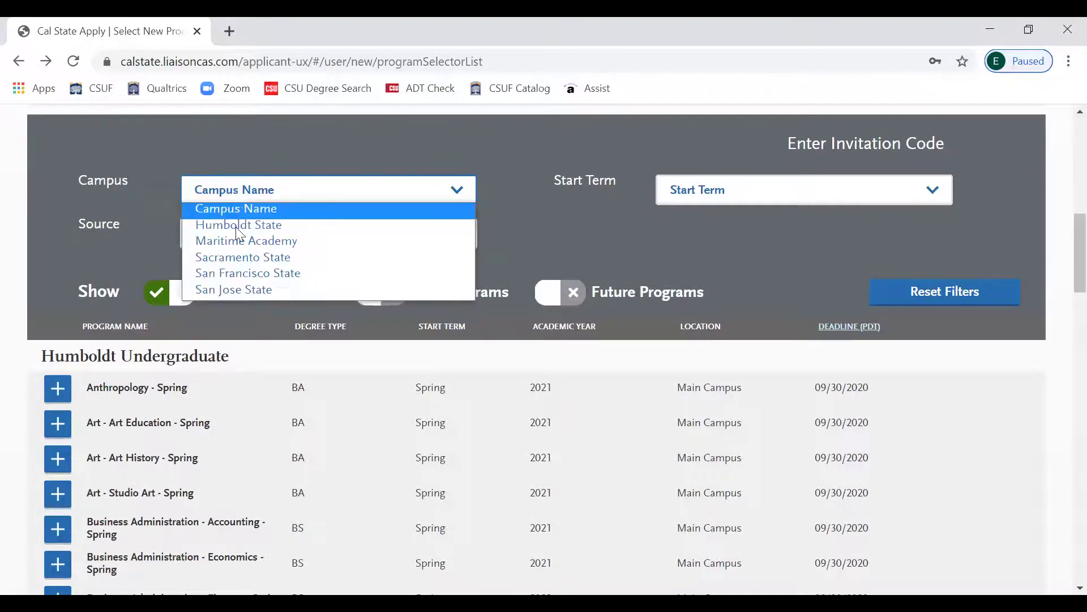
{"action": "left_click", "coordinate": [248, 225]}
{"action": "scroll", "coordinate": [176, 308], "scroll_direction": "down", "scroll_amount": 5}
{"action": "scroll", "coordinate": [114, 352], "scroll_direction": "up", "scroll_amount": 7}
{"action": "scroll", "coordinate": [51, 396], "scroll_direction": "down", "scroll_amount": 3}
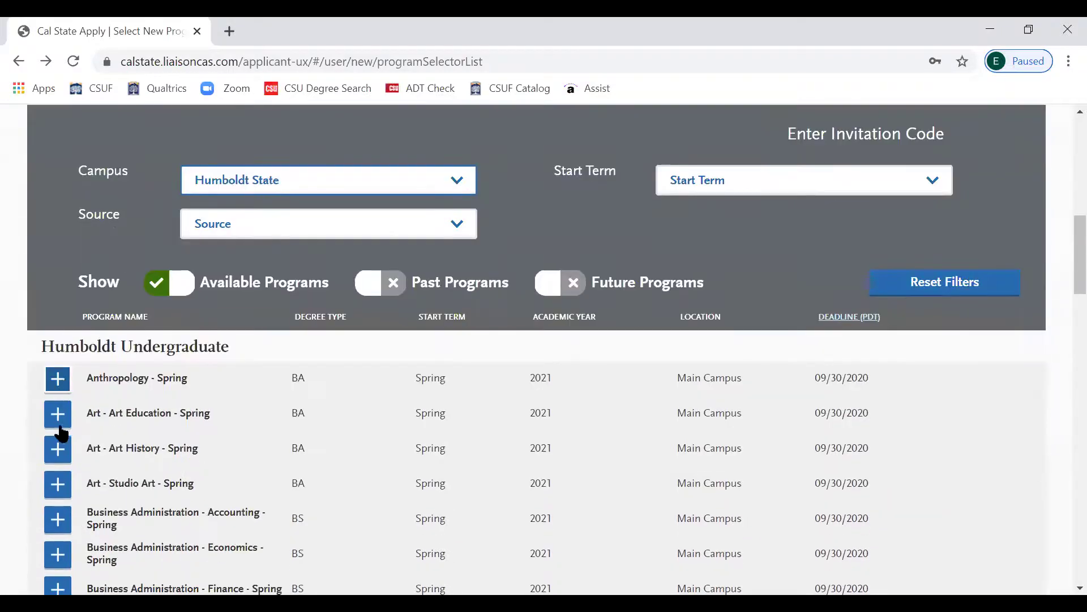
{"action": "scroll", "coordinate": [75, 510], "scroll_direction": "down", "scroll_amount": 1}
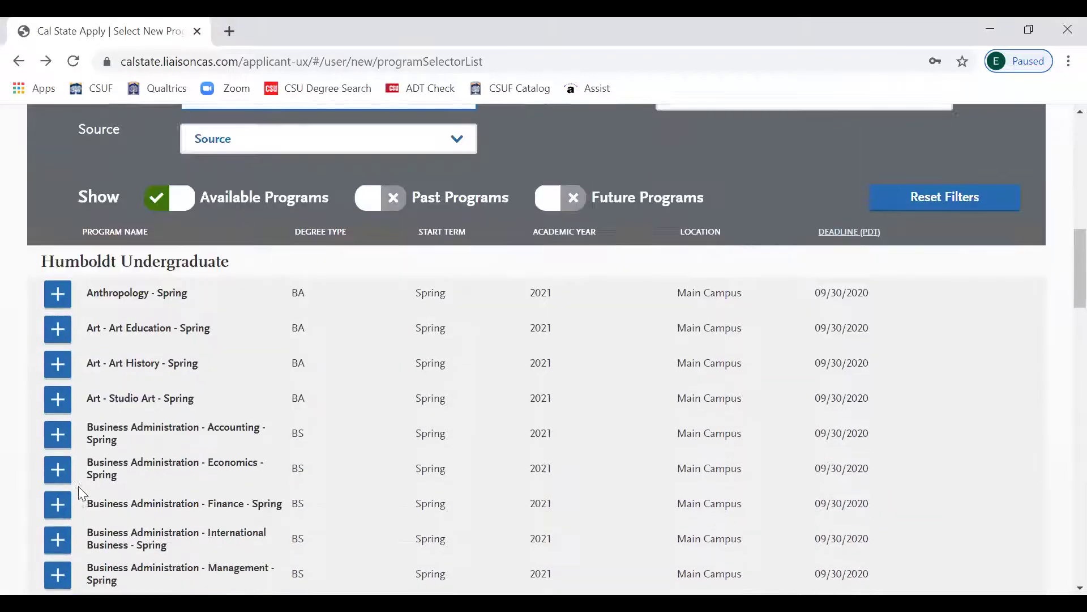
{"action": "left_click", "coordinate": [52, 434]}
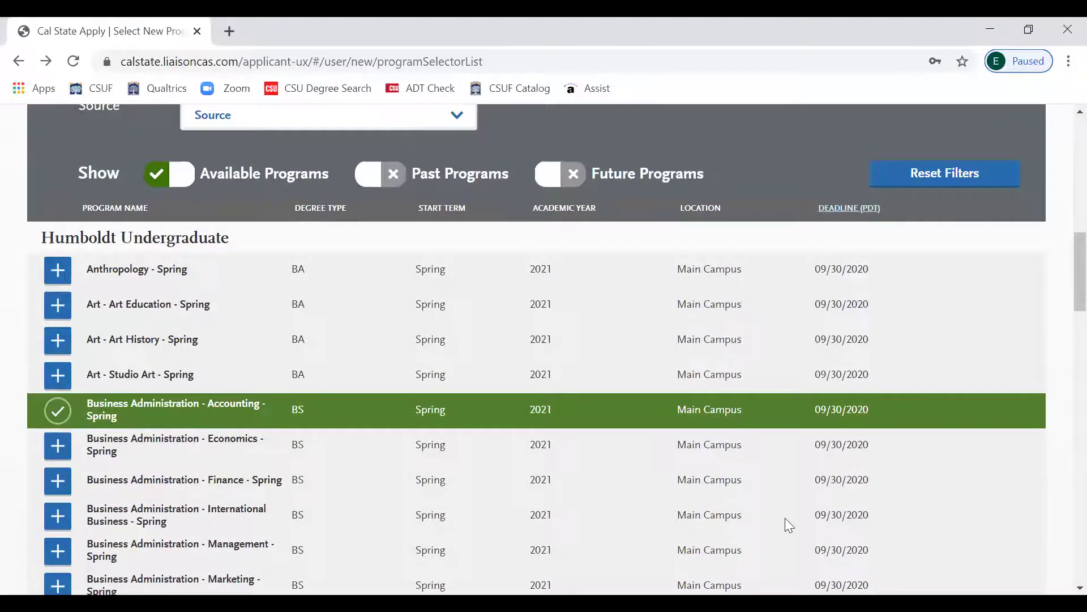
{"action": "scroll", "coordinate": [785, 517], "scroll_direction": "up", "scroll_amount": 3}
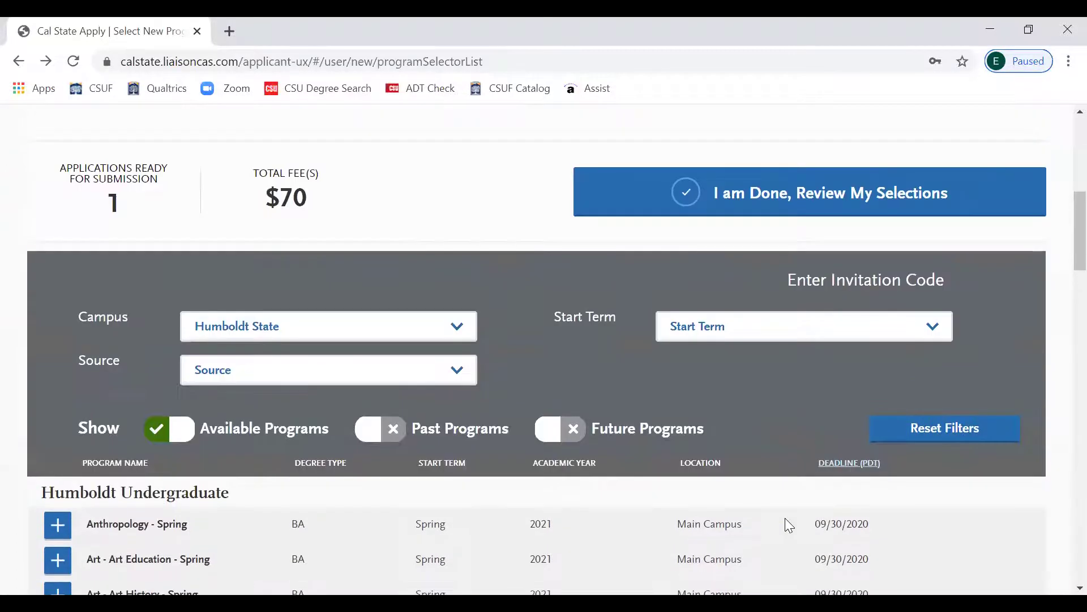
{"action": "left_click", "coordinate": [755, 203]}
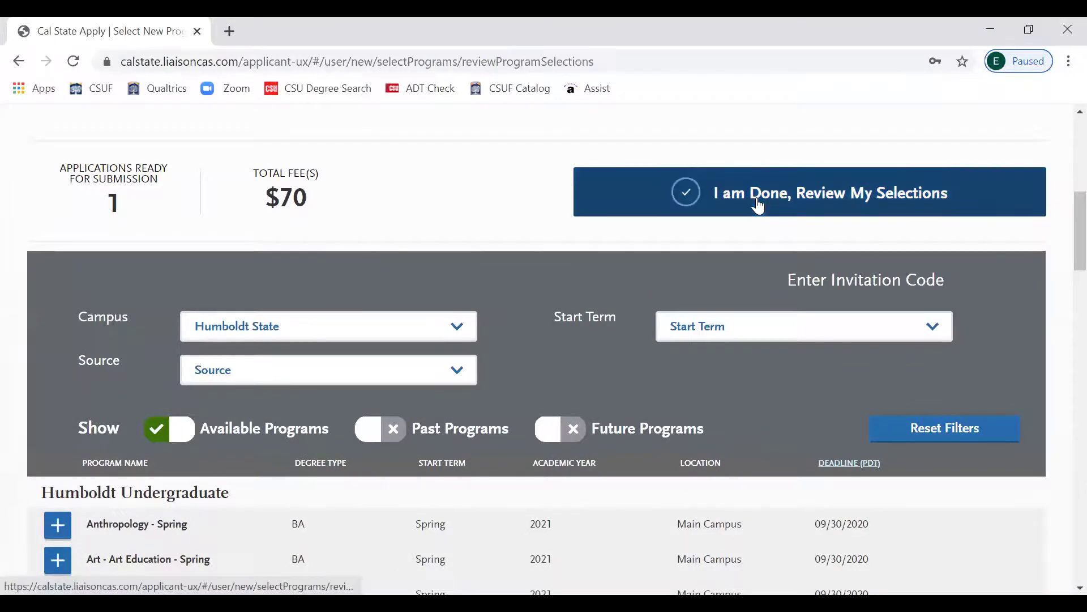
{"action": "scroll", "coordinate": [791, 284], "scroll_direction": "down", "scroll_amount": 3}
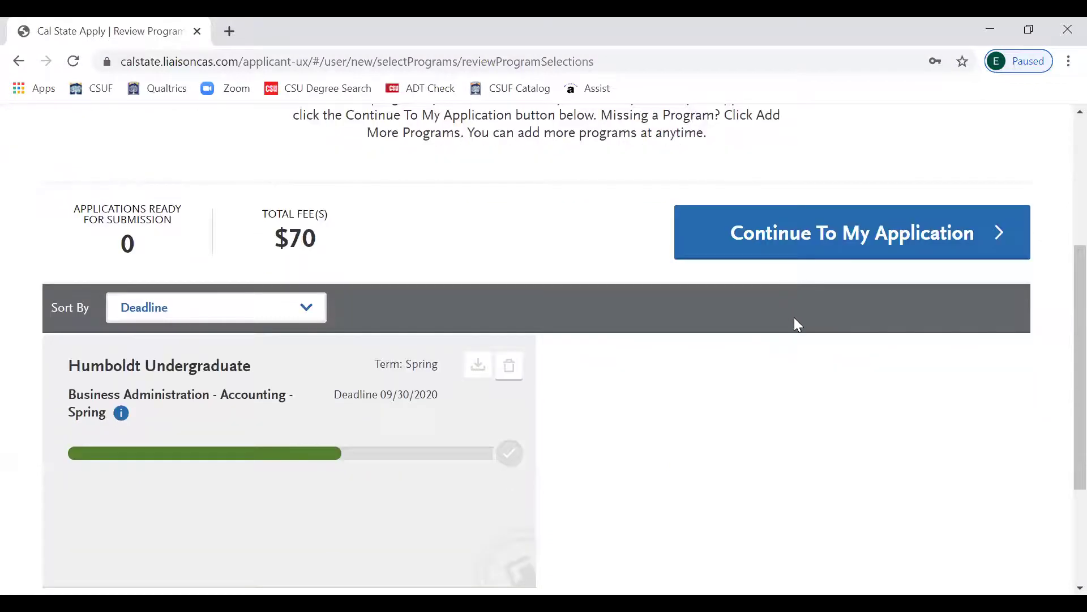
{"action": "scroll", "coordinate": [750, 433], "scroll_direction": "down", "scroll_amount": 3}
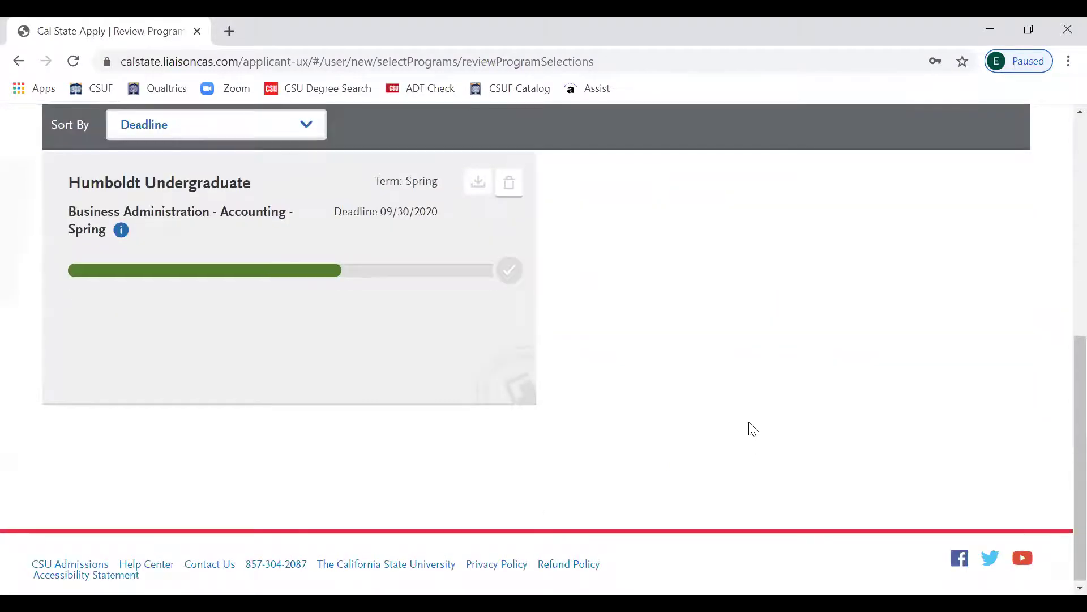
{"action": "scroll", "coordinate": [752, 429], "scroll_direction": "up", "scroll_amount": 4}
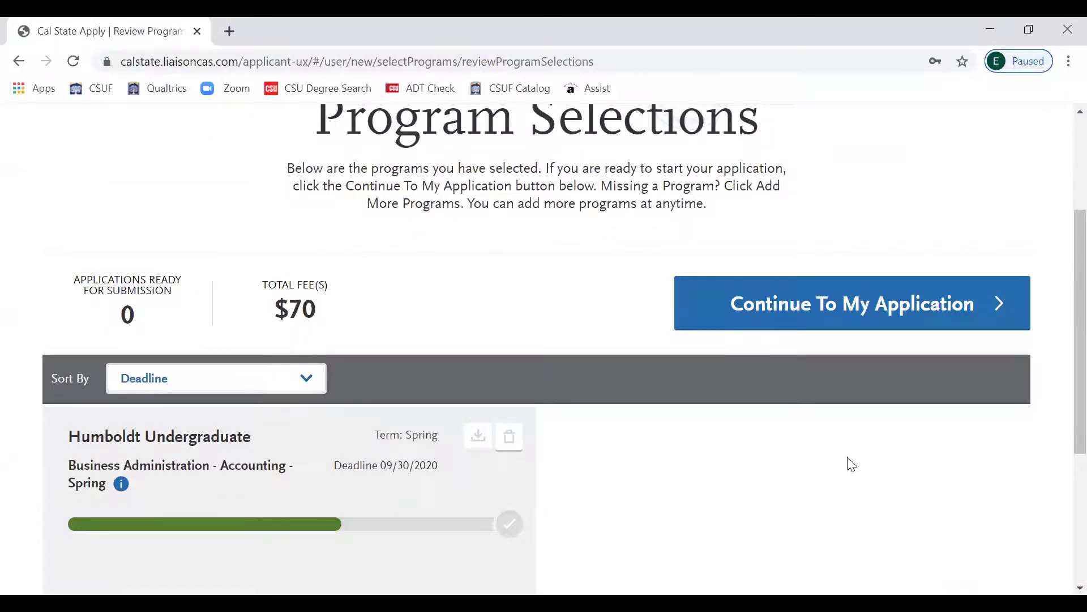
{"action": "scroll", "coordinate": [803, 472], "scroll_direction": "up", "scroll_amount": 3}
{"action": "scroll", "coordinate": [803, 481], "scroll_direction": "down", "scroll_amount": 6}
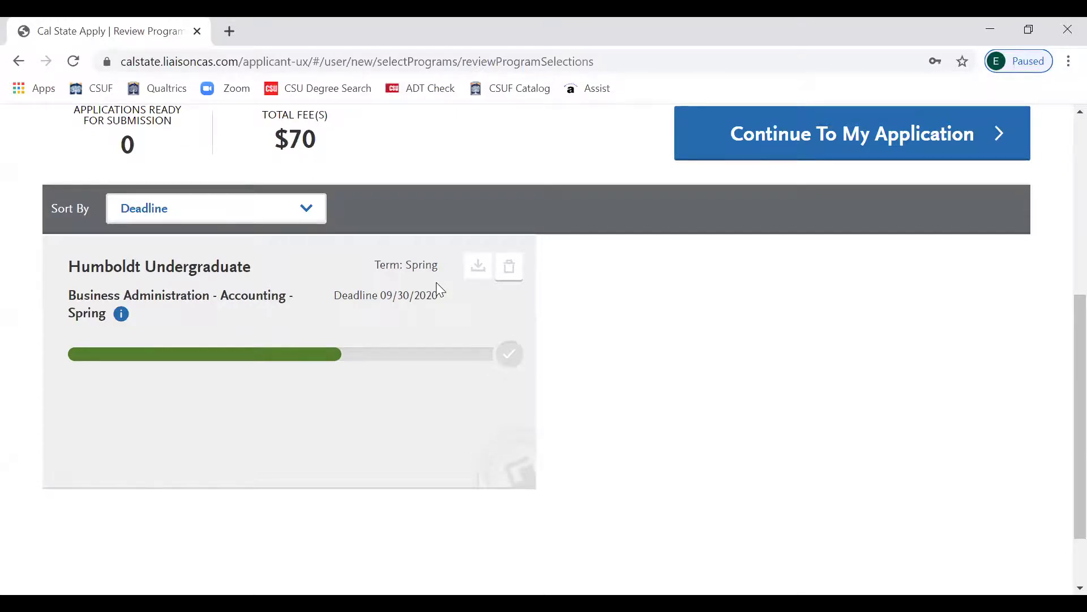
{"action": "scroll", "coordinate": [626, 312], "scroll_direction": "up", "scroll_amount": 1}
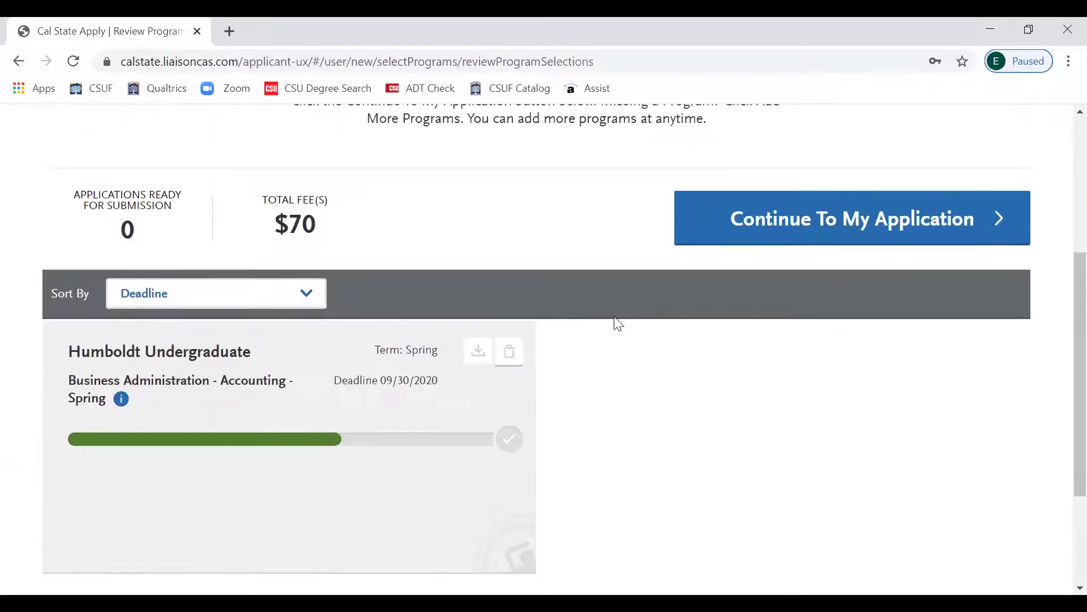
{"action": "scroll", "coordinate": [614, 326], "scroll_direction": "up", "scroll_amount": 1}
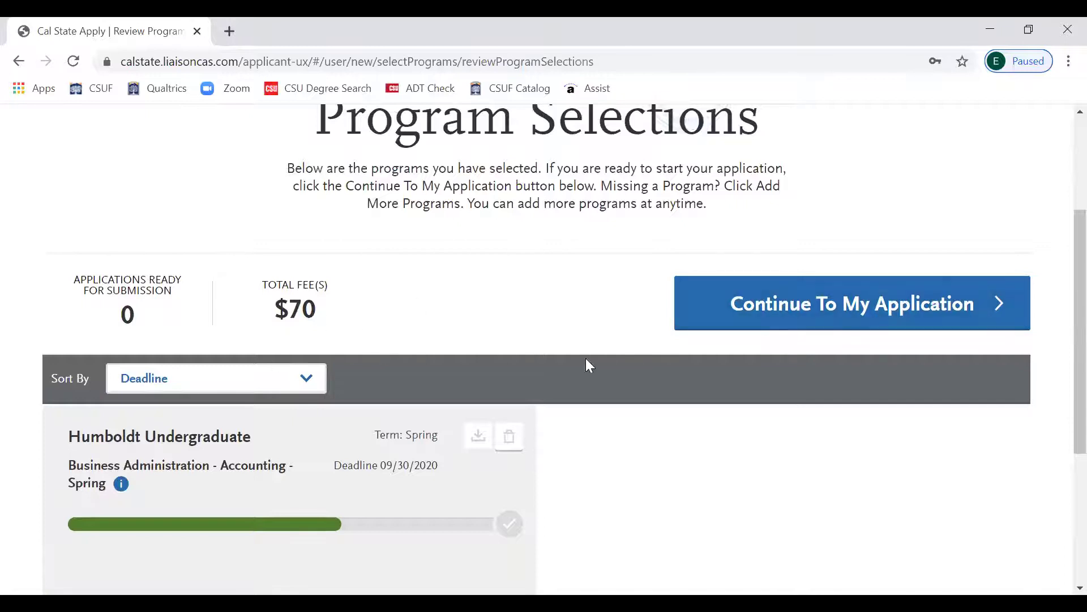
{"action": "scroll", "coordinate": [651, 312], "scroll_direction": "down", "scroll_amount": 1}
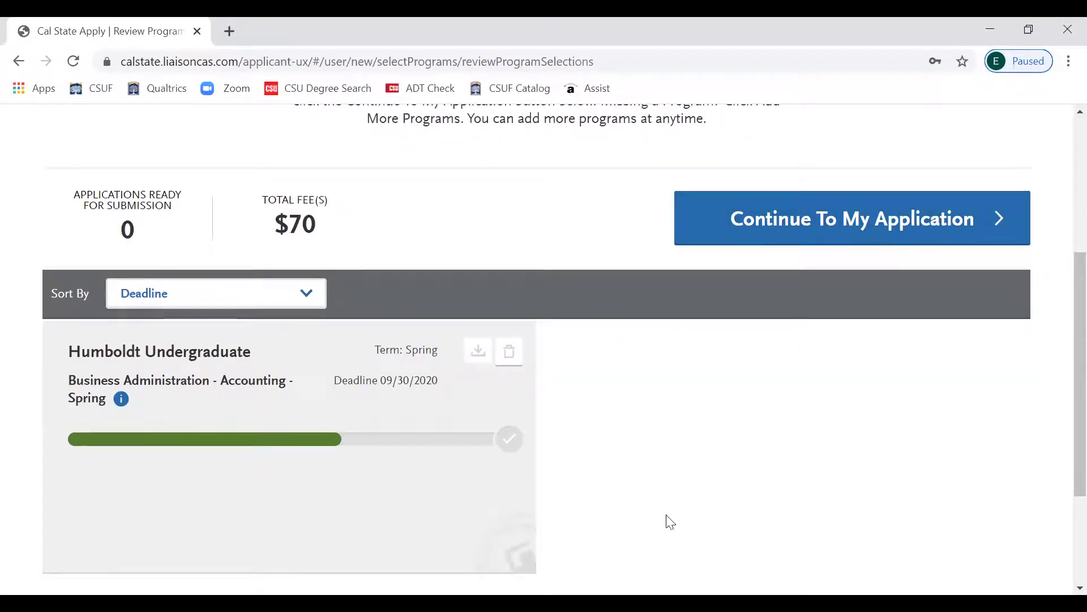
{"action": "scroll", "coordinate": [698, 495], "scroll_direction": "up", "scroll_amount": 2}
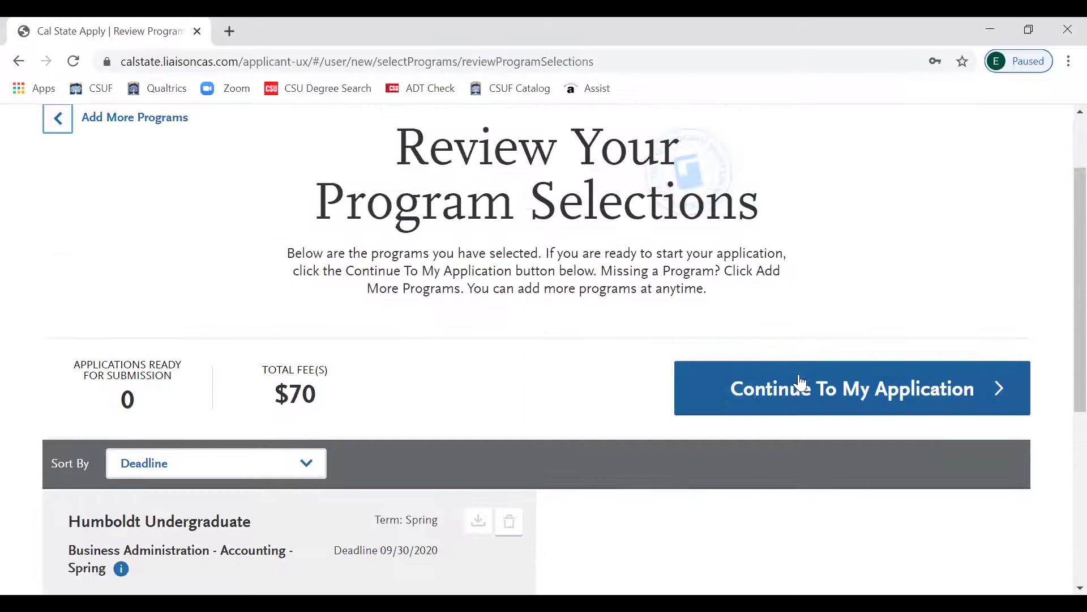
- Continue to My Application, browse the Add Program list, and return to the dashboard
{"action": "left_click", "coordinate": [751, 395]}
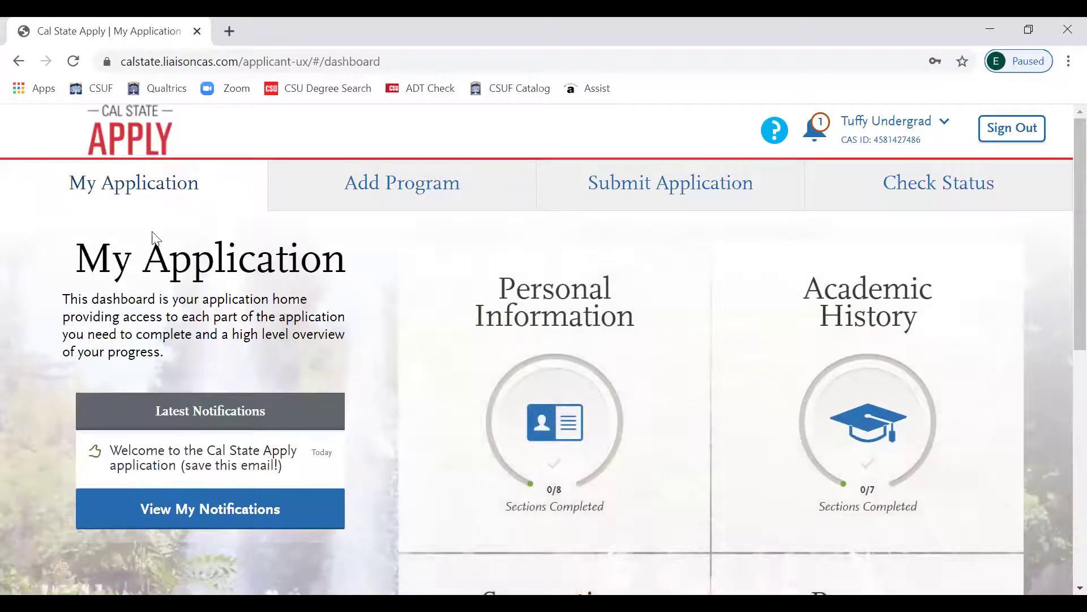
{"action": "left_click", "coordinate": [380, 194]}
{"action": "scroll", "coordinate": [457, 349], "scroll_direction": "down", "scroll_amount": 7}
{"action": "scroll", "coordinate": [468, 336], "scroll_direction": "up", "scroll_amount": 3}
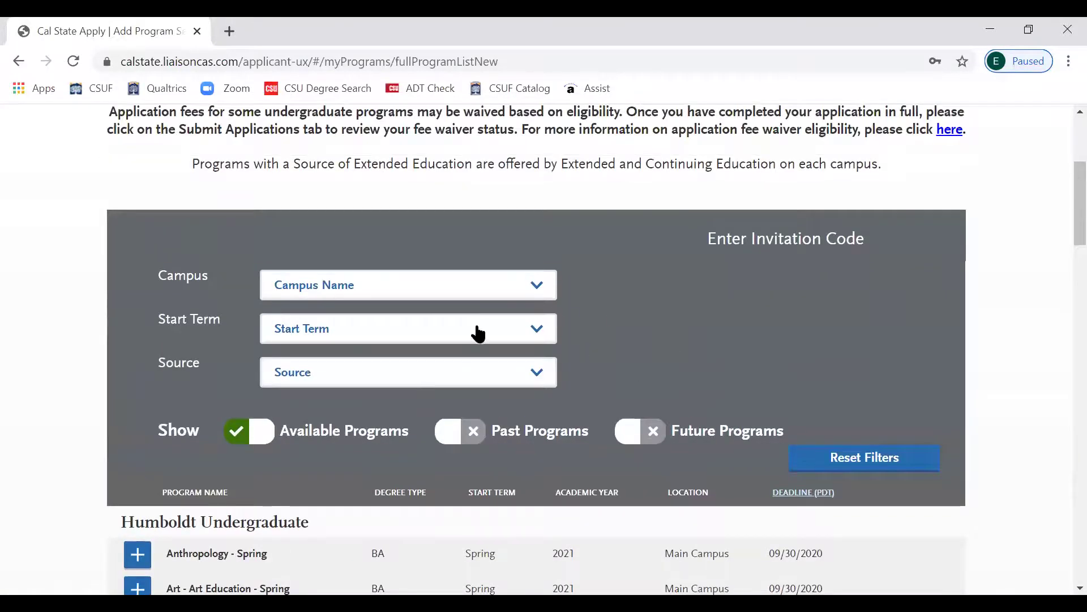
{"action": "scroll", "coordinate": [433, 303], "scroll_direction": "up", "scroll_amount": 3}
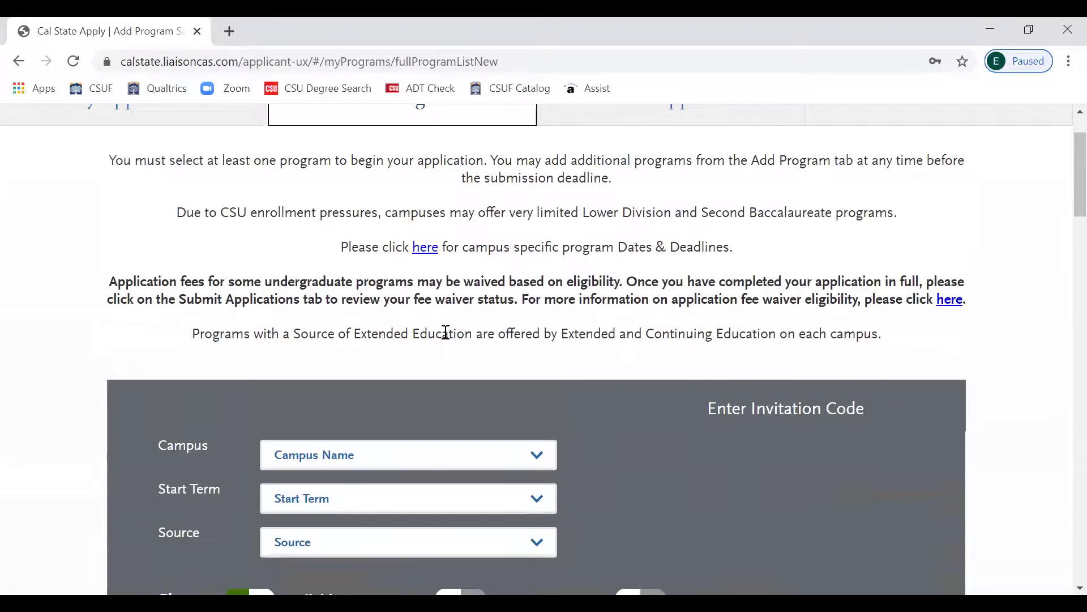
{"action": "scroll", "coordinate": [444, 330], "scroll_direction": "up", "scroll_amount": 2}
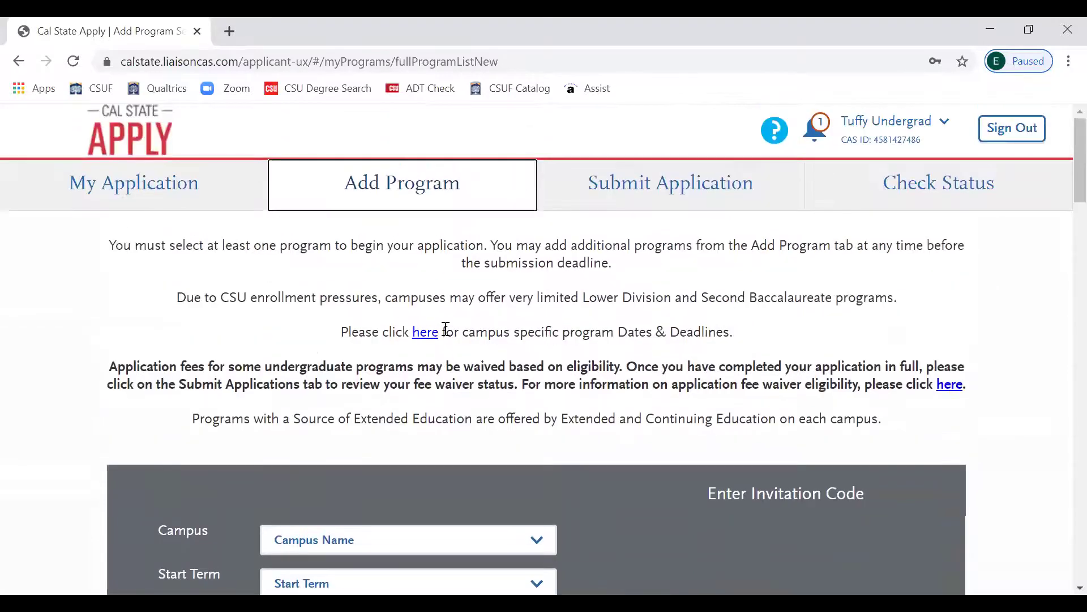
{"action": "left_click", "coordinate": [145, 185]}
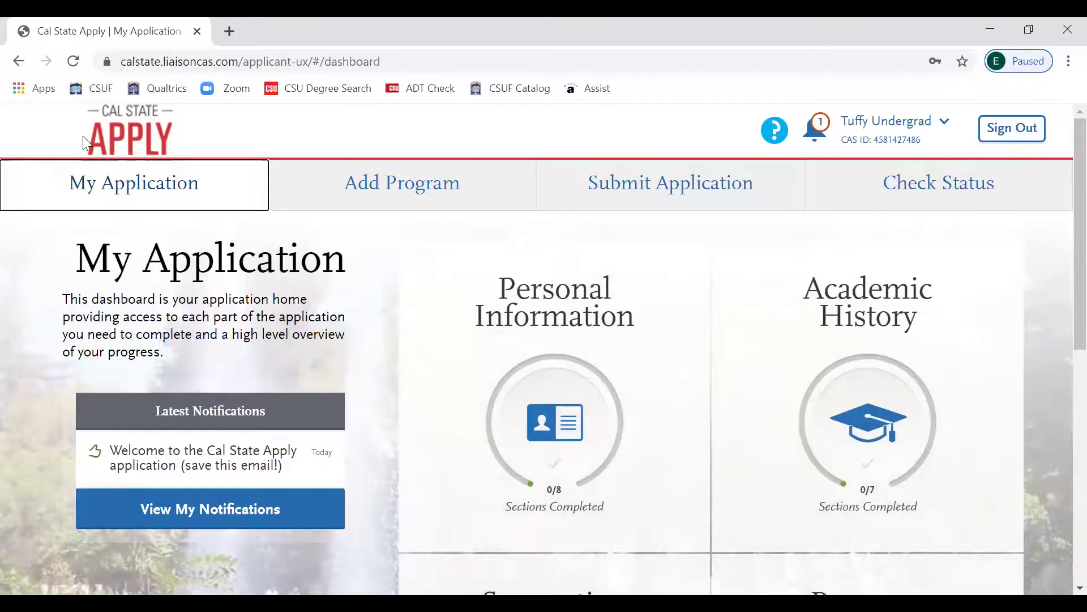
{"action": "scroll", "coordinate": [338, 371], "scroll_direction": "down", "scroll_amount": 1}
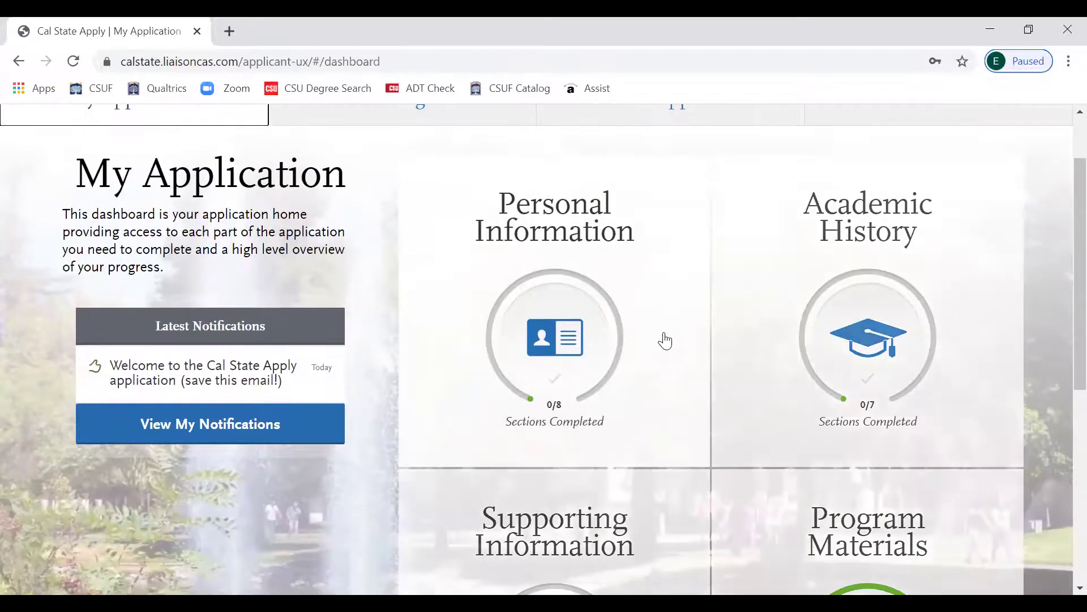
{"action": "scroll", "coordinate": [666, 342], "scroll_direction": "down", "scroll_amount": 3}
{"action": "scroll", "coordinate": [559, 444], "scroll_direction": "down", "scroll_amount": 1}
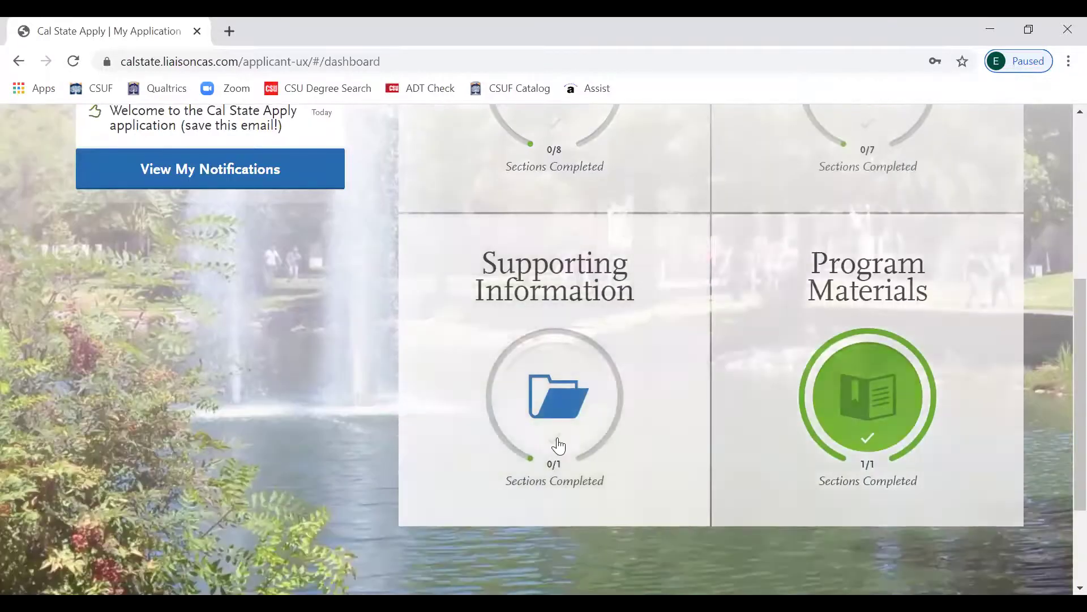
{"action": "scroll", "coordinate": [559, 445], "scroll_direction": "up", "scroll_amount": 3}
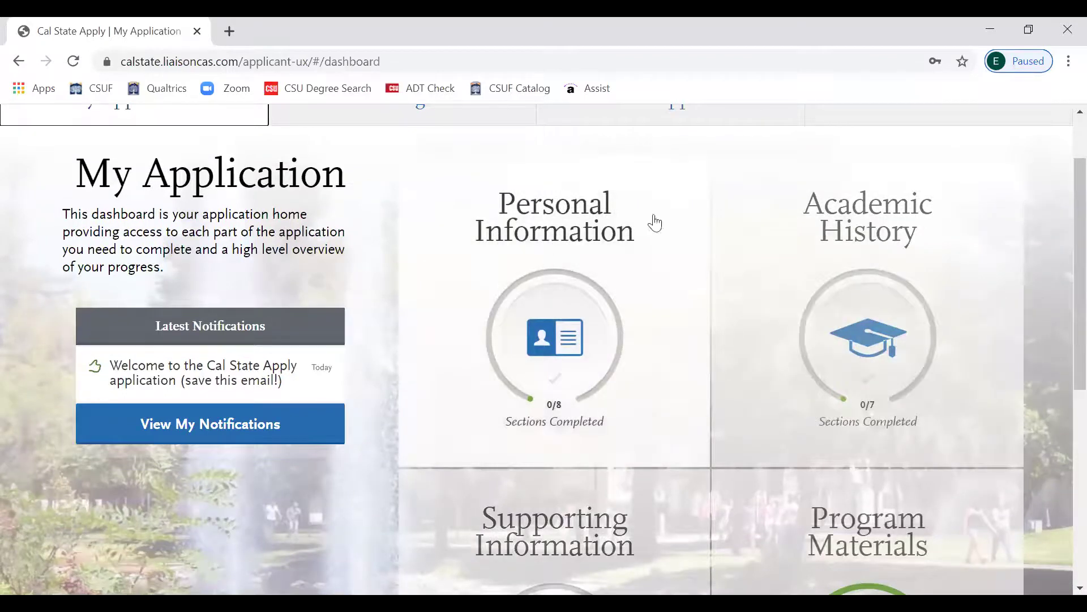
{"action": "scroll", "coordinate": [595, 476], "scroll_direction": "down", "scroll_amount": 1}
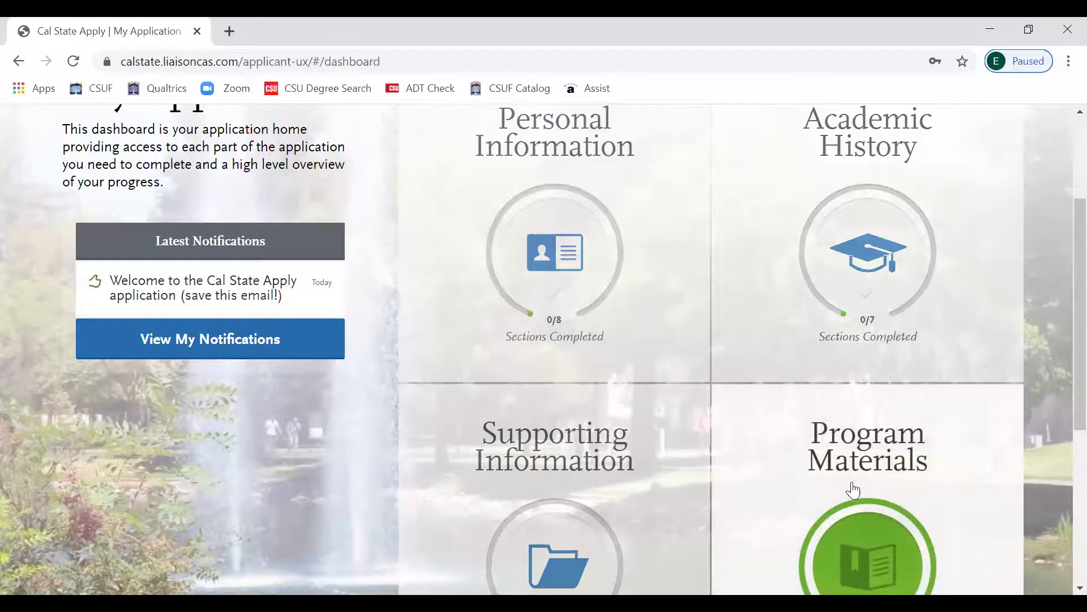
{"action": "scroll", "coordinate": [853, 488], "scroll_direction": "down", "scroll_amount": 1}
{"action": "scroll", "coordinate": [791, 432], "scroll_direction": "up", "scroll_amount": 1}
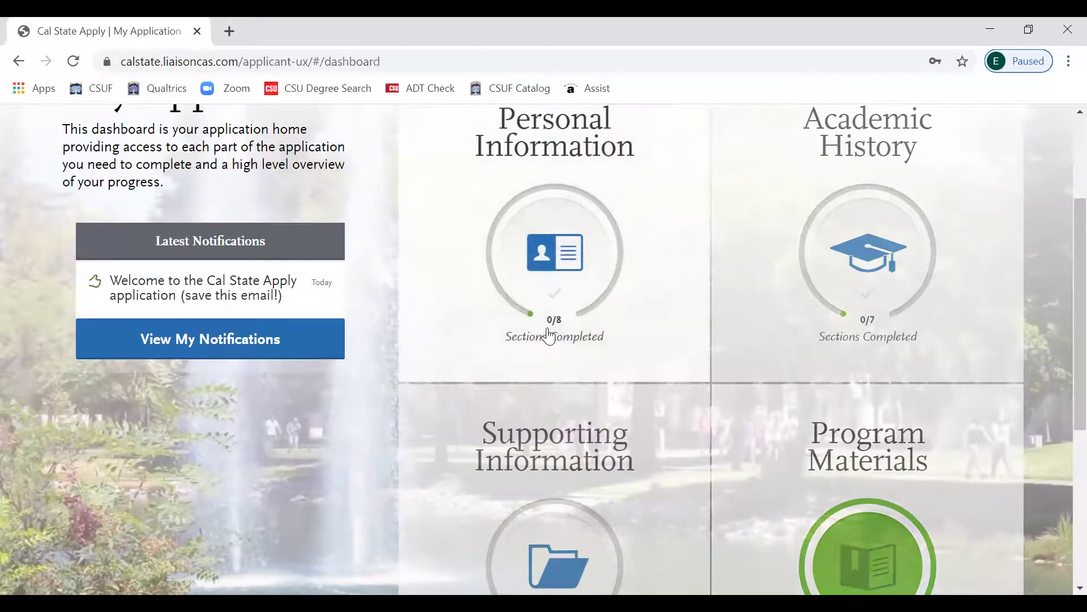
{"action": "scroll", "coordinate": [795, 333], "scroll_direction": "down", "scroll_amount": 1}
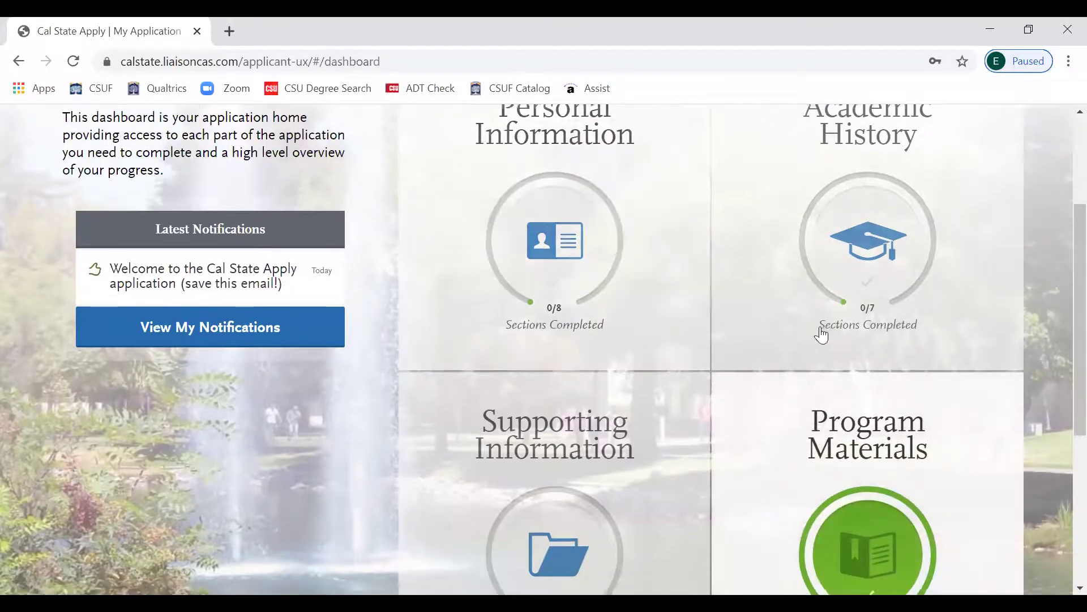
{"action": "scroll", "coordinate": [795, 333], "scroll_direction": "down", "scroll_amount": 2}
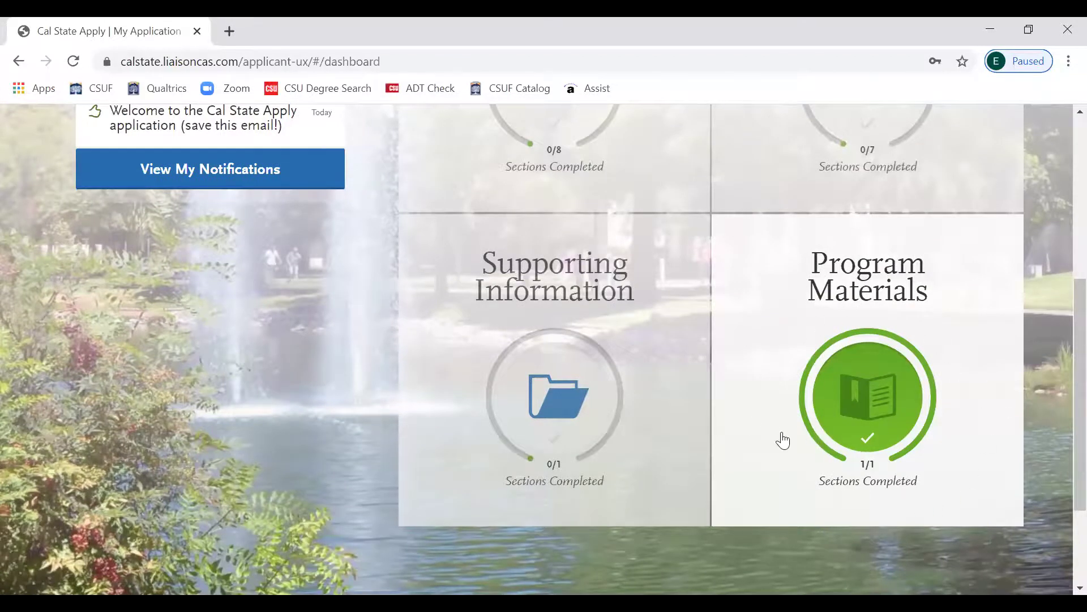
{"action": "scroll", "coordinate": [784, 440], "scroll_direction": "up", "scroll_amount": 5}
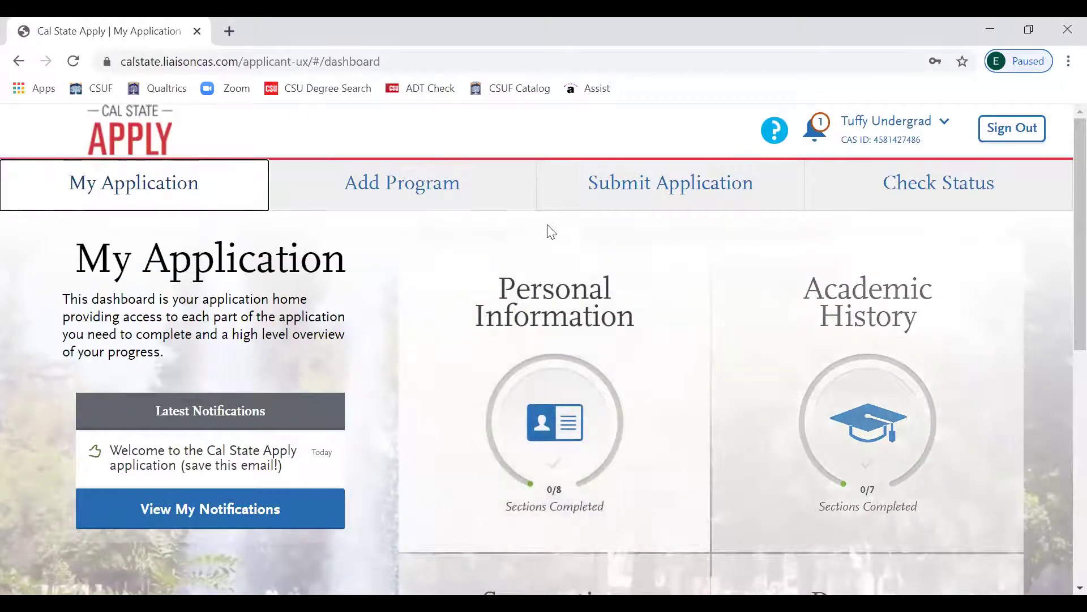
- Review the $70 fee and Humboldt card under Submit Application, then view Check Status
{"action": "left_click", "coordinate": [623, 195]}
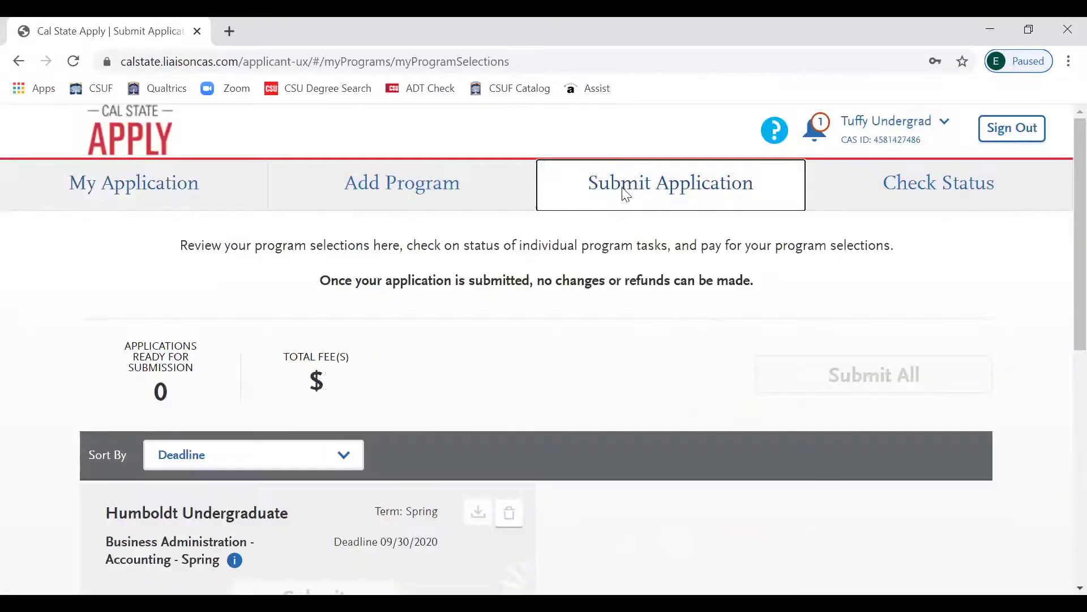
{"action": "scroll", "coordinate": [686, 300], "scroll_direction": "down", "scroll_amount": 2}
{"action": "scroll", "coordinate": [687, 300], "scroll_direction": "down", "scroll_amount": 3}
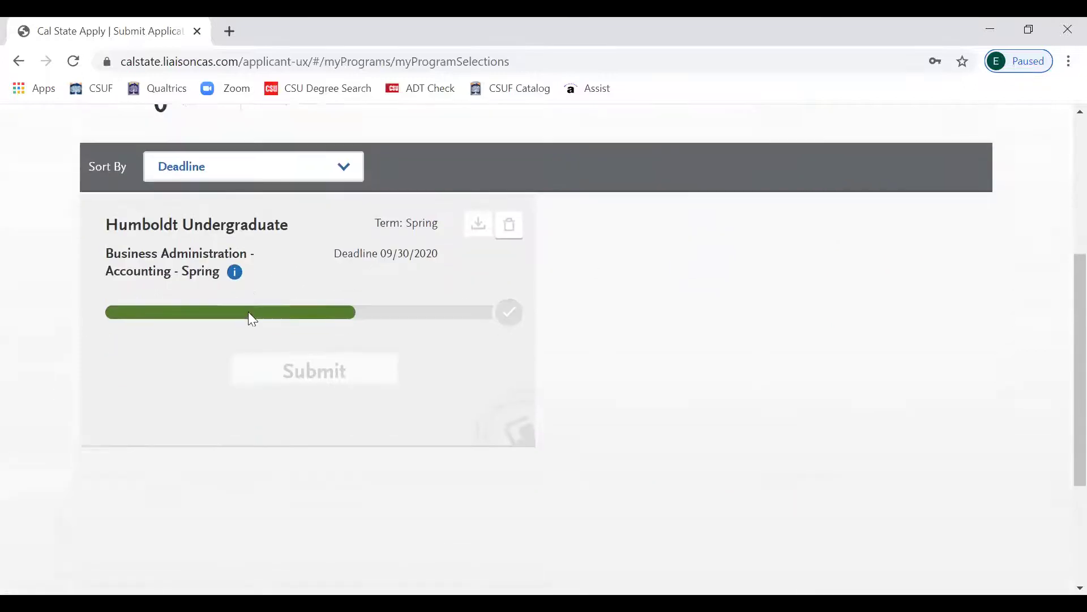
{"action": "scroll", "coordinate": [253, 317], "scroll_direction": "down", "scroll_amount": 2}
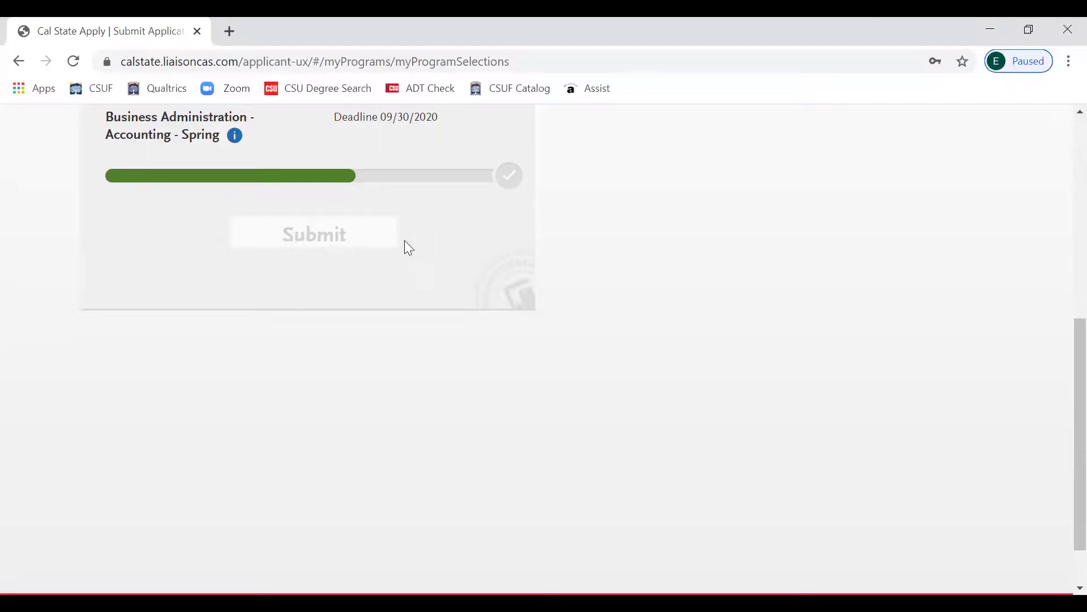
{"action": "scroll", "coordinate": [820, 270], "scroll_direction": "up", "scroll_amount": 6}
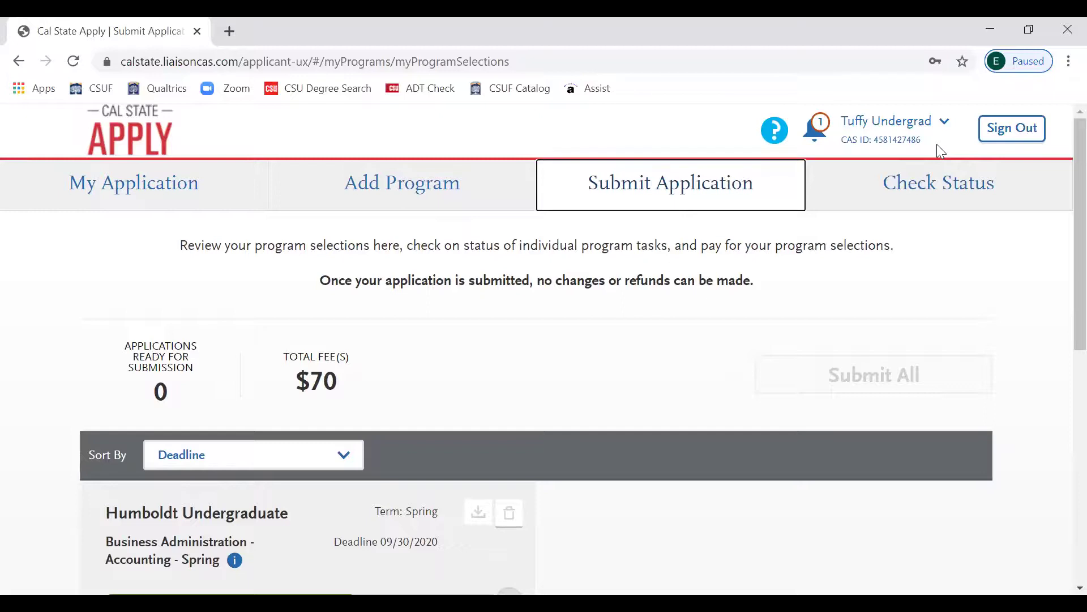
{"action": "left_click_drag", "start_coordinate": [931, 145], "coordinate": [833, 131]}
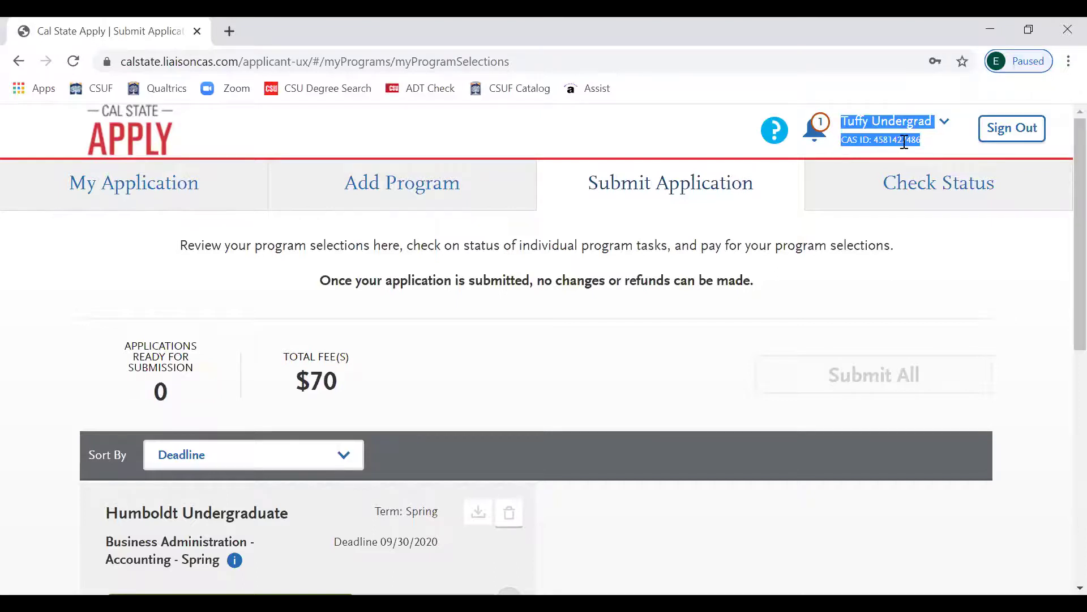
{"action": "left_click", "coordinate": [913, 199]}
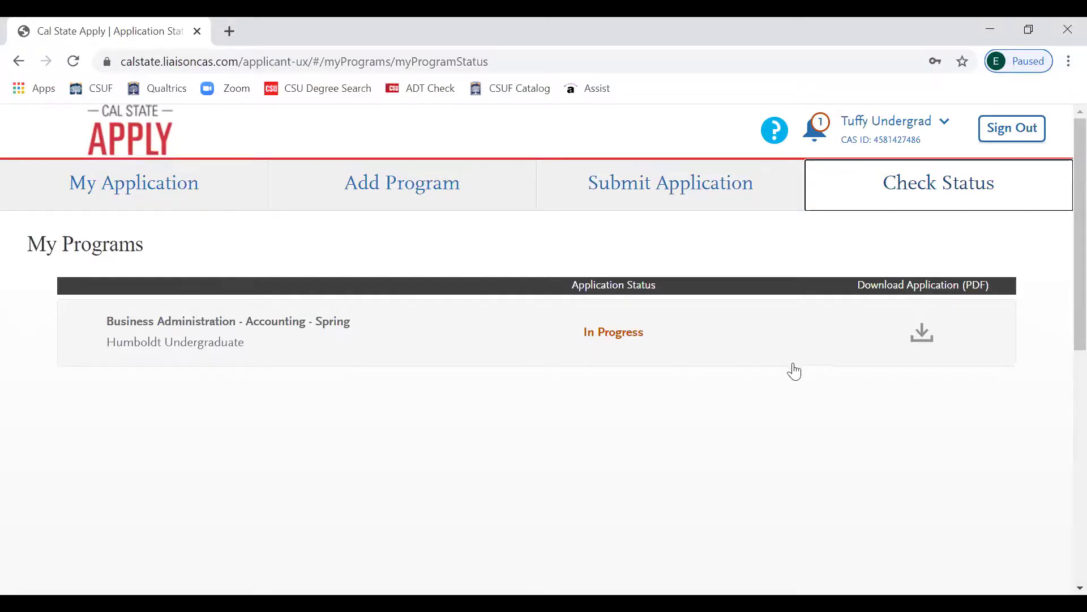
- Open the user-name dropdown listing Help Center, My Profile, Extended Profile and Payment History
{"action": "left_click", "coordinate": [940, 126]}
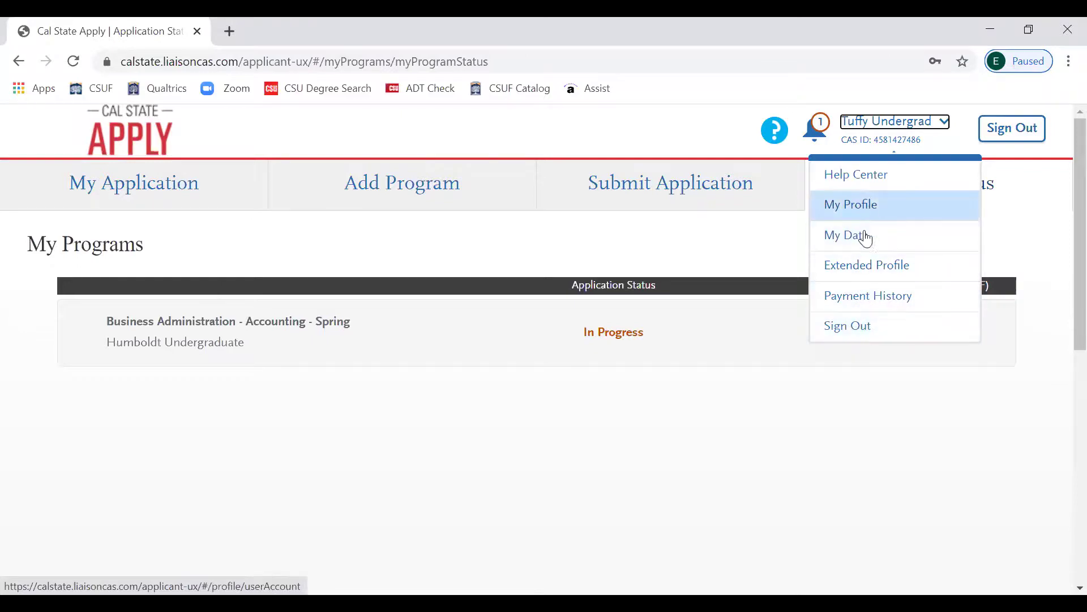
- Open Extended Profile and review the Degree Goal answers: First Bachelor's Degree, high school senior
{"action": "left_click", "coordinate": [862, 275]}
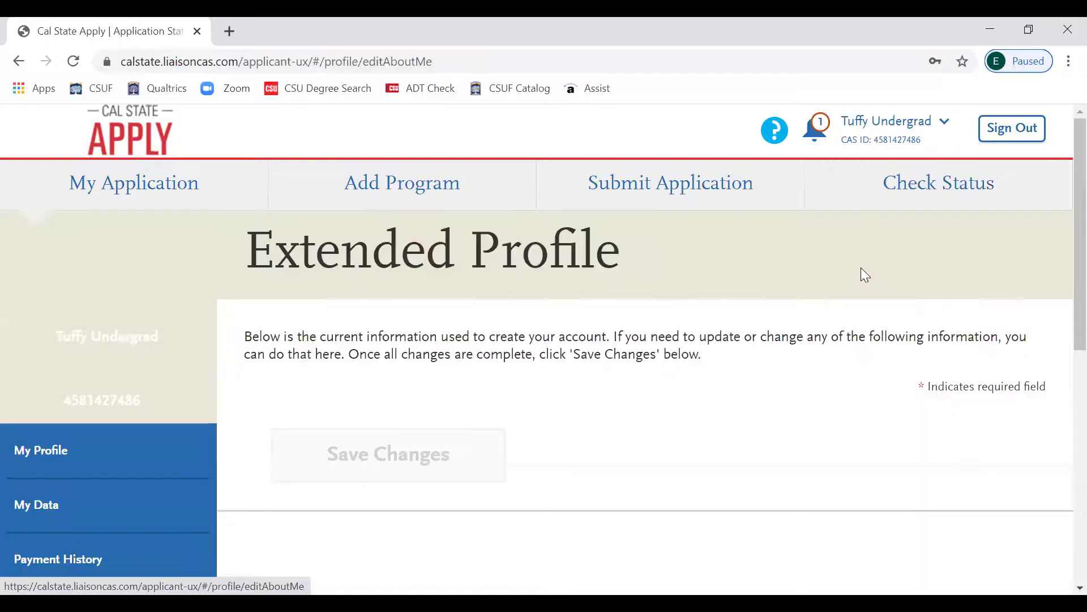
{"action": "scroll", "coordinate": [879, 273], "scroll_direction": "down", "scroll_amount": 6}
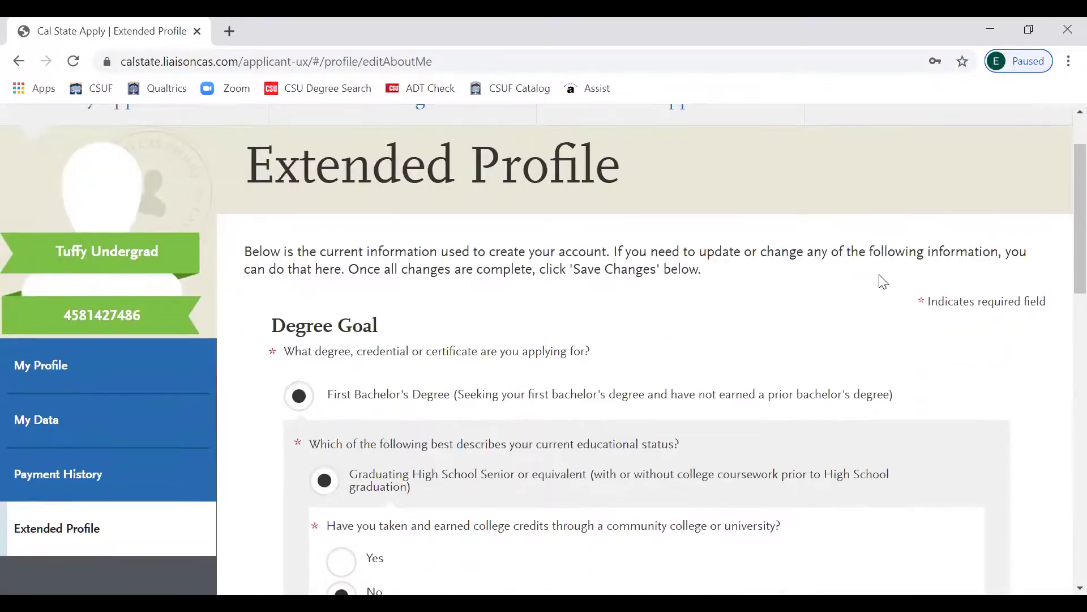
{"action": "scroll", "coordinate": [826, 291], "scroll_direction": "down", "scroll_amount": 3}
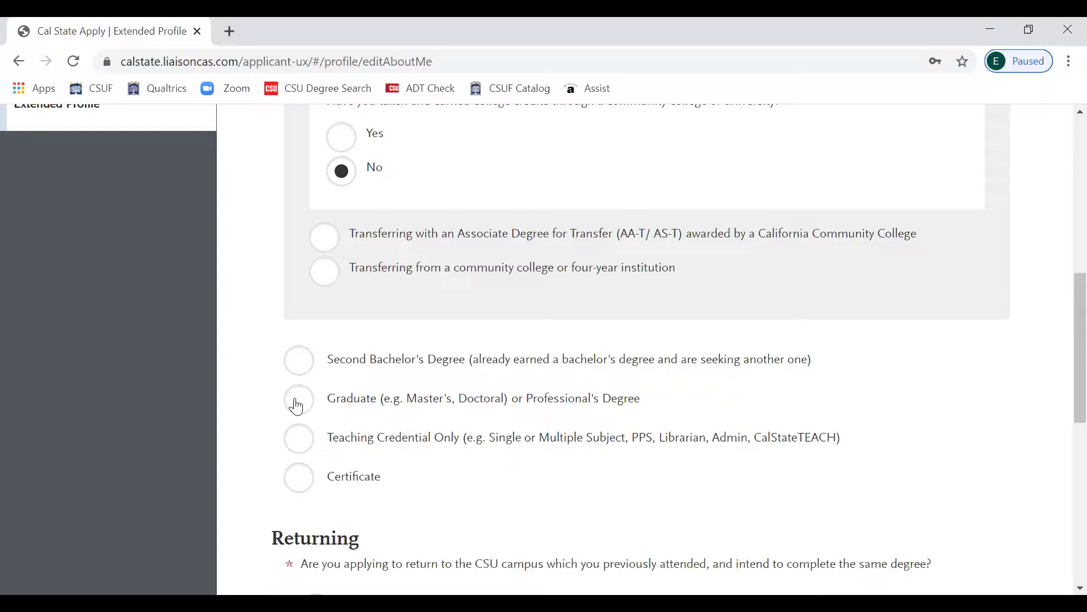
{"action": "scroll", "coordinate": [297, 406], "scroll_direction": "up", "scroll_amount": 3}
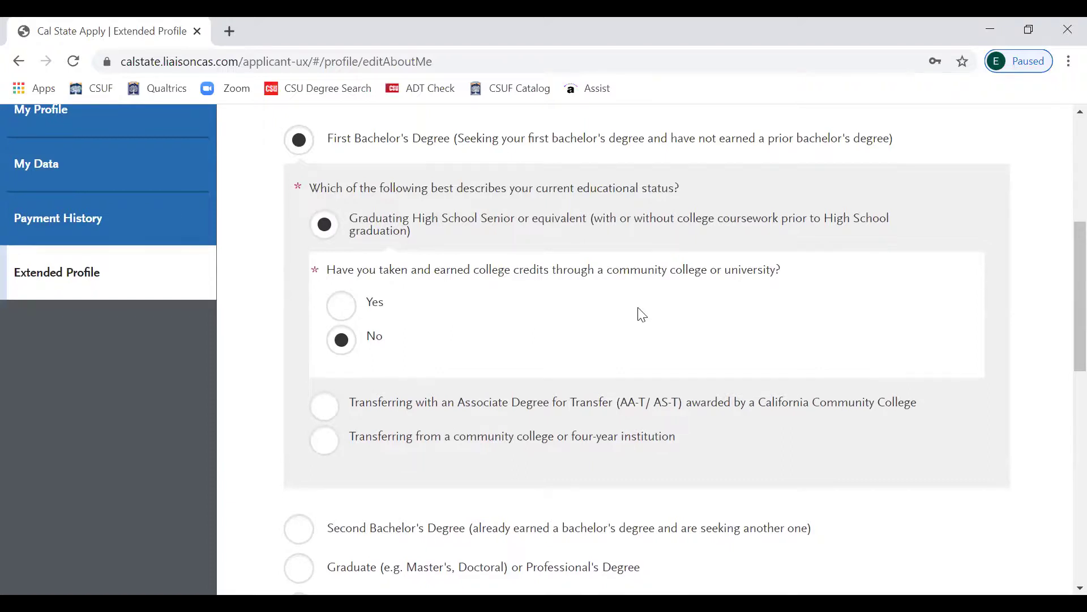
{"action": "scroll", "coordinate": [643, 313], "scroll_direction": "up", "scroll_amount": 3}
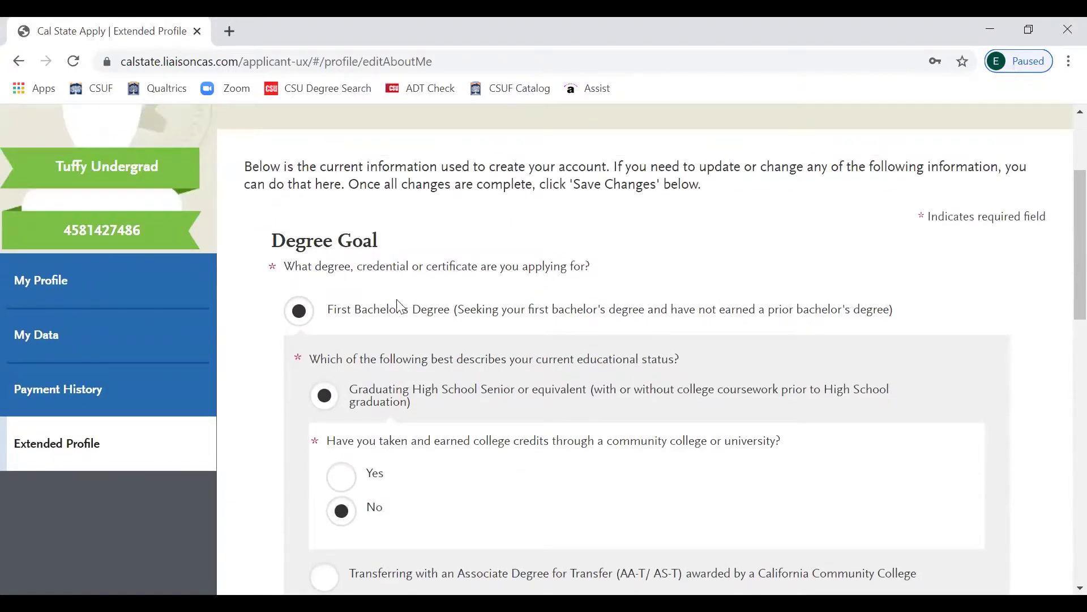
{"action": "scroll", "coordinate": [414, 334], "scroll_direction": "down", "scroll_amount": 3}
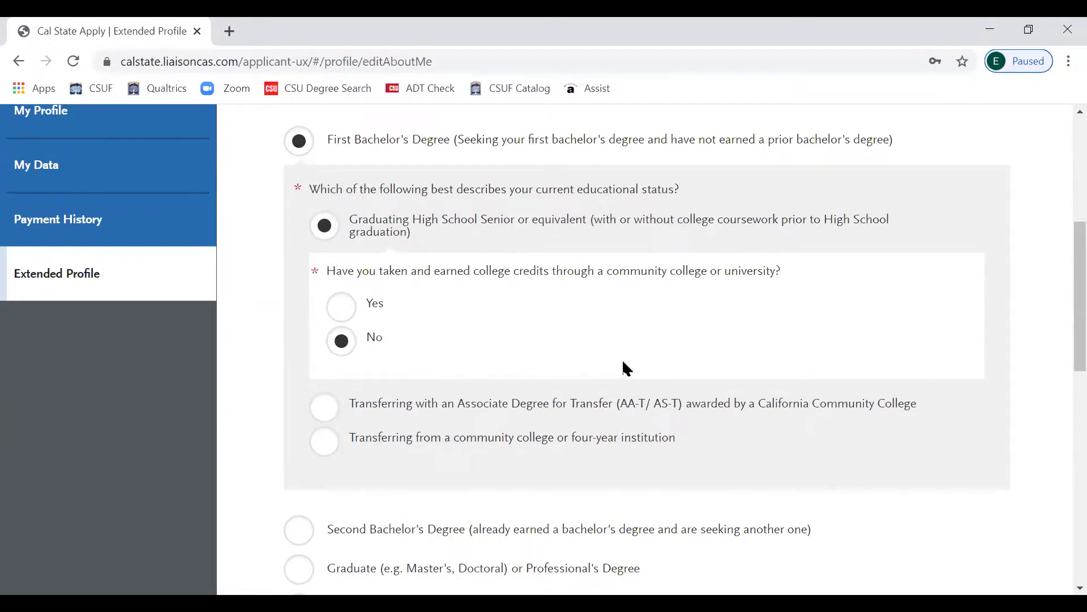
{"action": "scroll", "coordinate": [622, 359], "scroll_direction": "up", "scroll_amount": 6}
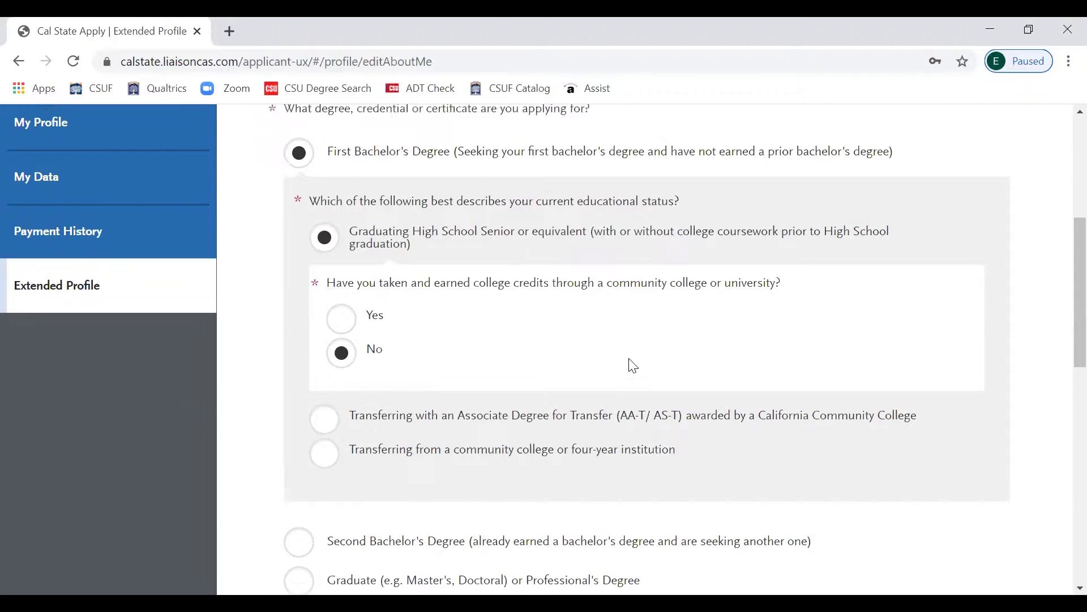
{"action": "scroll", "coordinate": [612, 359], "scroll_direction": "down", "scroll_amount": 5}
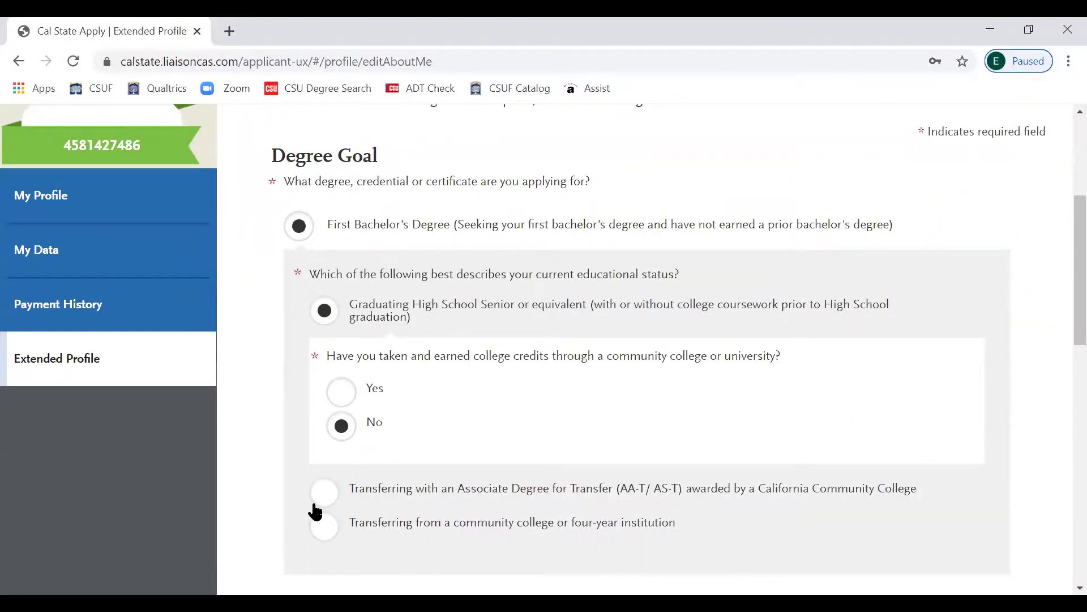
{"action": "scroll", "coordinate": [317, 507], "scroll_direction": "down", "scroll_amount": 1}
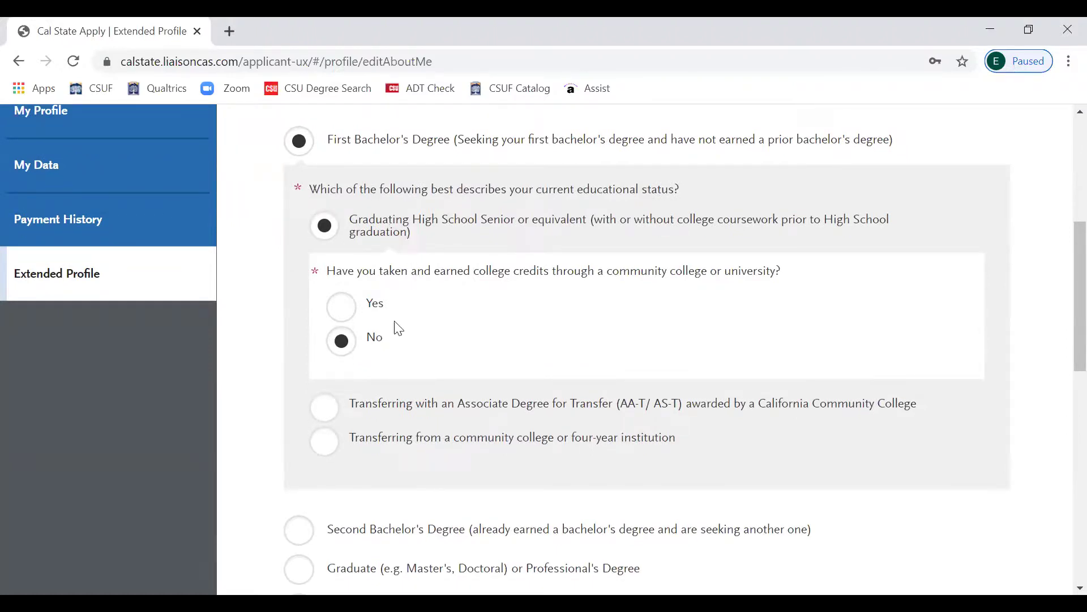
{"action": "scroll", "coordinate": [726, 323], "scroll_direction": "up", "scroll_amount": 6}
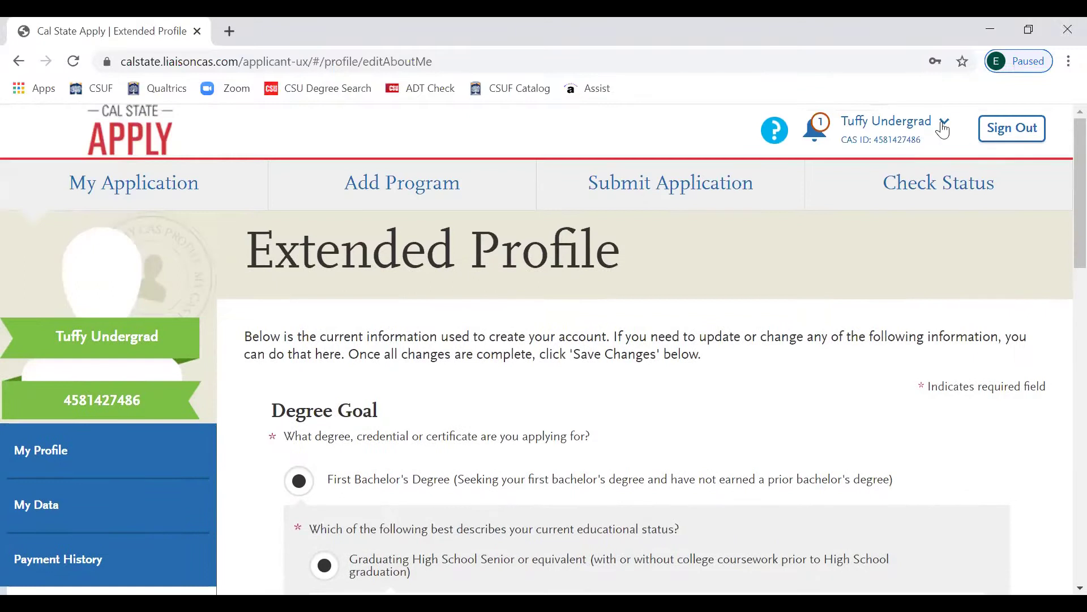
- Reload Extended Profile from the account menu and scroll down to the college credits answer, No
{"action": "left_click", "coordinate": [943, 130]}
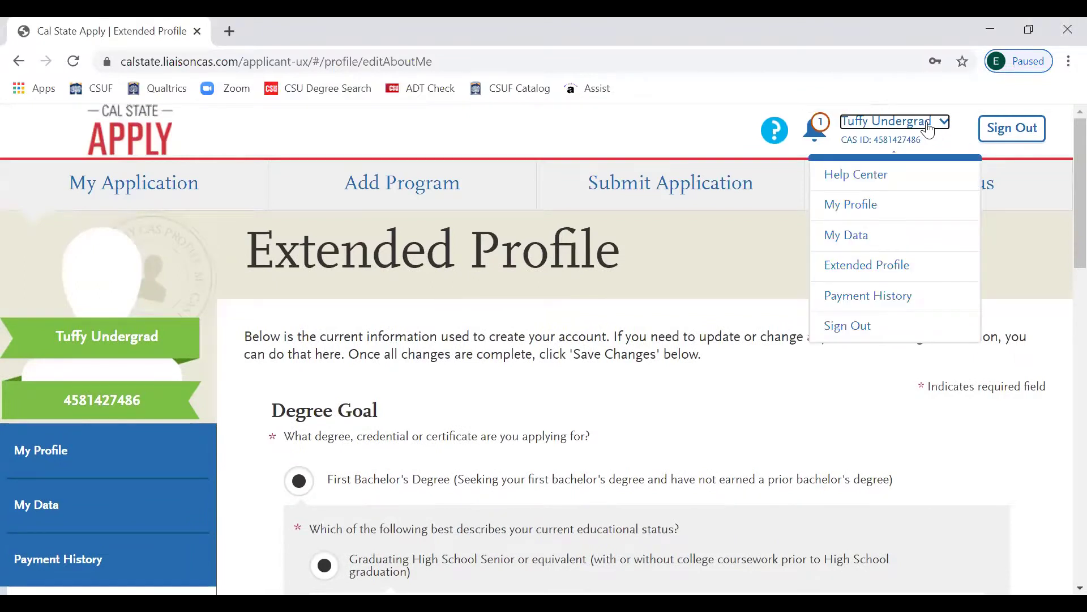
{"action": "left_click", "coordinate": [892, 273]}
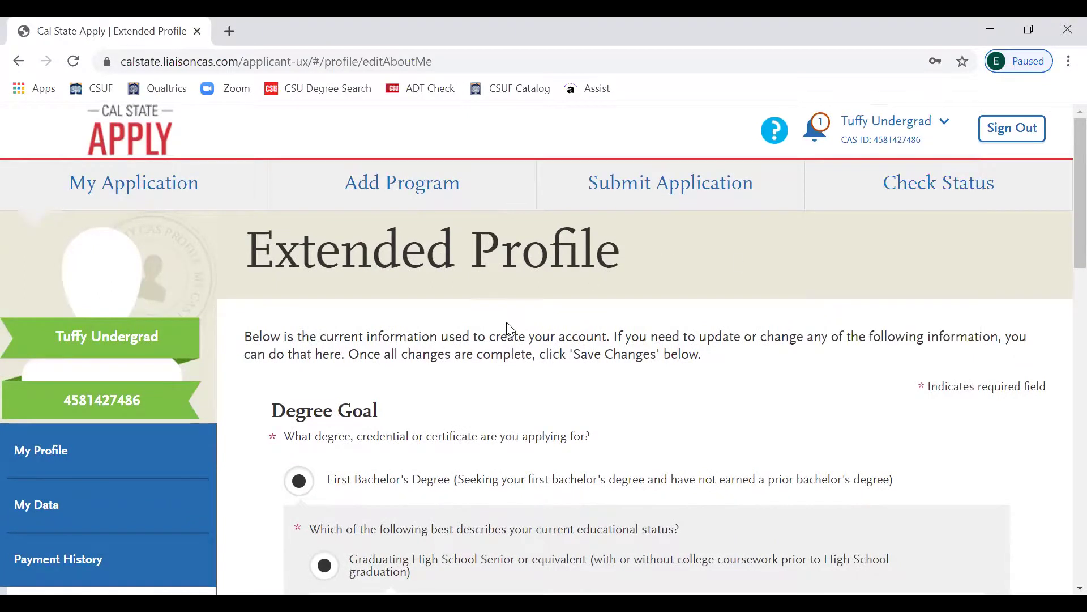
{"action": "scroll", "coordinate": [509, 329], "scroll_direction": "down", "scroll_amount": 1}
{"action": "scroll", "coordinate": [488, 447], "scroll_direction": "down", "scroll_amount": 1}
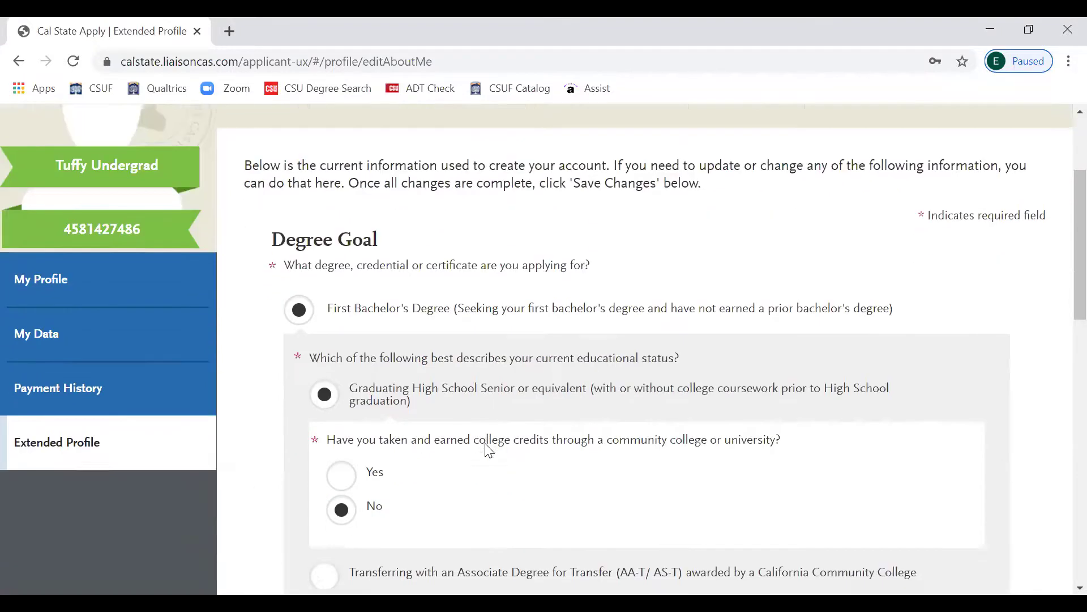
{"action": "scroll", "coordinate": [489, 451], "scroll_direction": "down", "scroll_amount": 2}
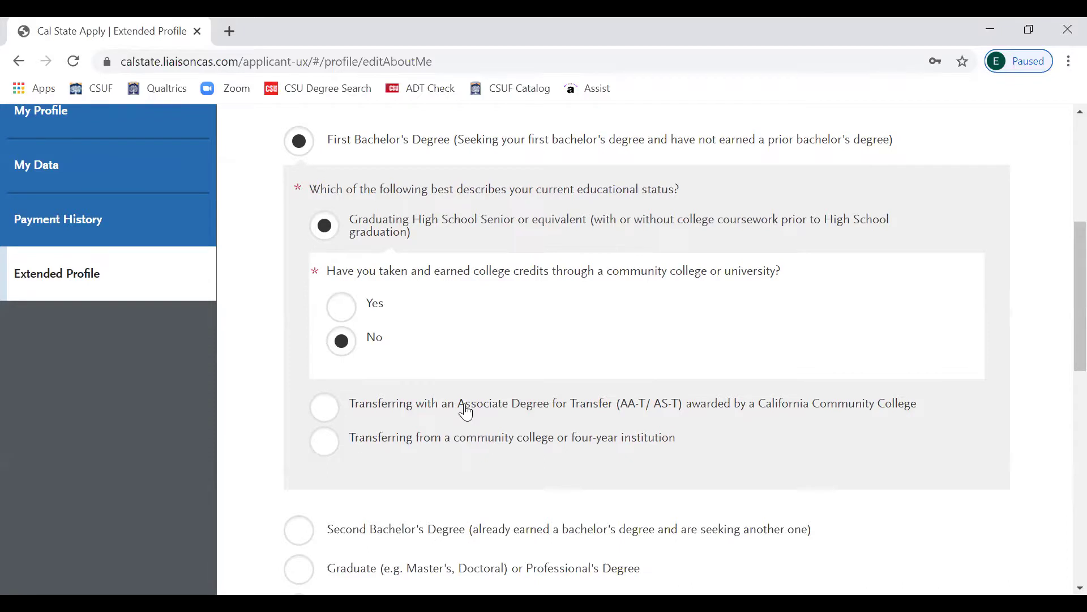
- Choose 'Transferring from a community college or four-year institution', then return to My Application
{"action": "left_click", "coordinate": [328, 443]}
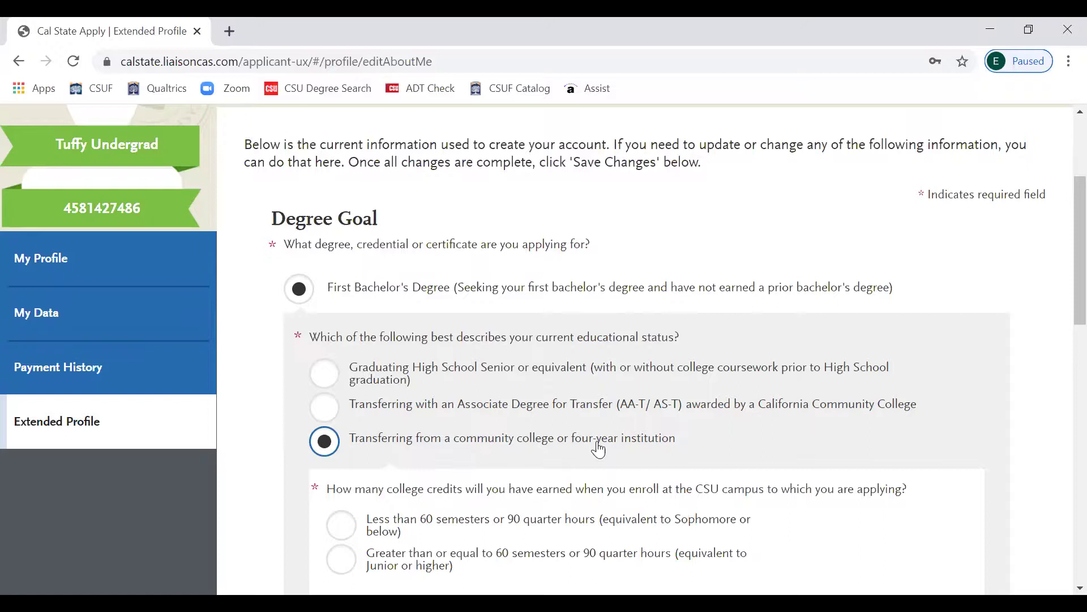
{"action": "scroll", "coordinate": [599, 450], "scroll_direction": "down", "scroll_amount": 15}
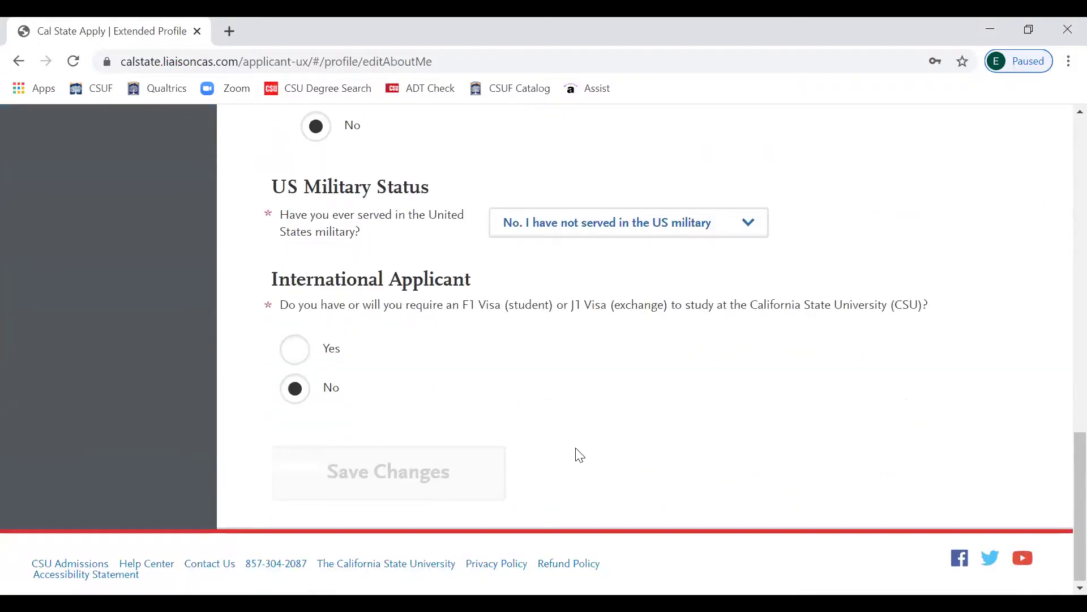
{"action": "scroll", "coordinate": [387, 498], "scroll_direction": "up", "scroll_amount": 3}
{"action": "scroll", "coordinate": [387, 498], "scroll_direction": "down", "scroll_amount": 3}
{"action": "scroll", "coordinate": [608, 491], "scroll_direction": "up", "scroll_amount": 20}
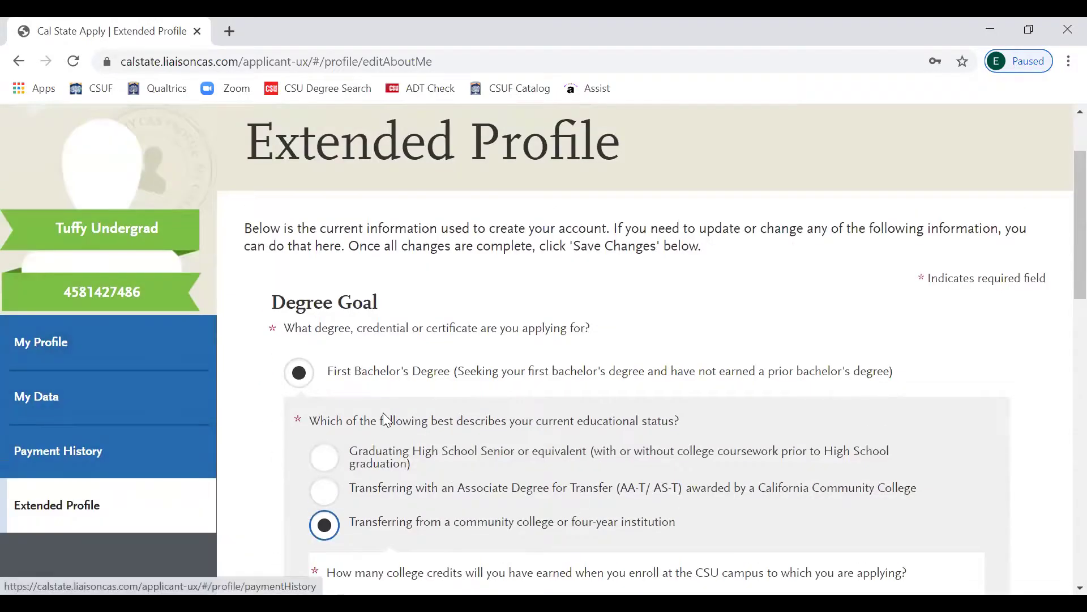
{"action": "scroll", "coordinate": [383, 412], "scroll_direction": "up", "scroll_amount": 2}
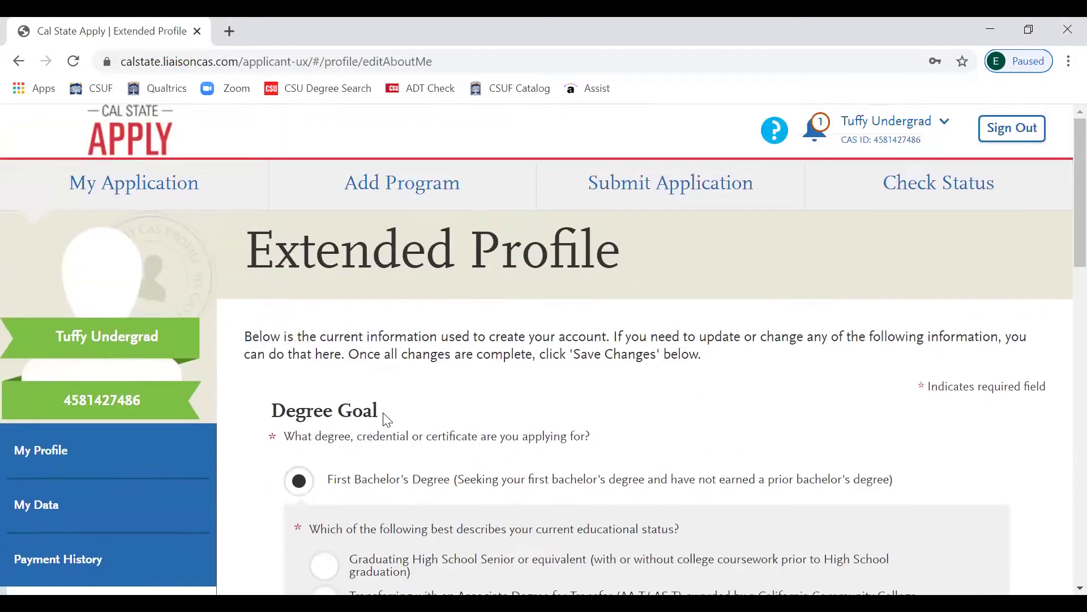
{"action": "left_click", "coordinate": [160, 191]}
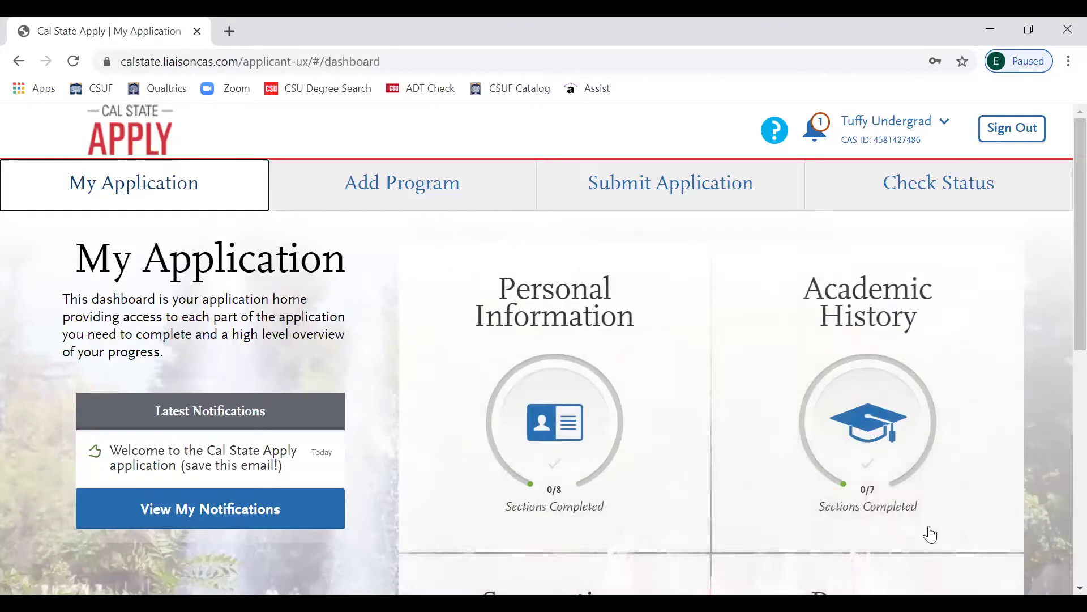
- Return to the PowerPoint slideshow showing the CSUF Contact Us slide
{"action": "key", "text": "alt+Tab"}
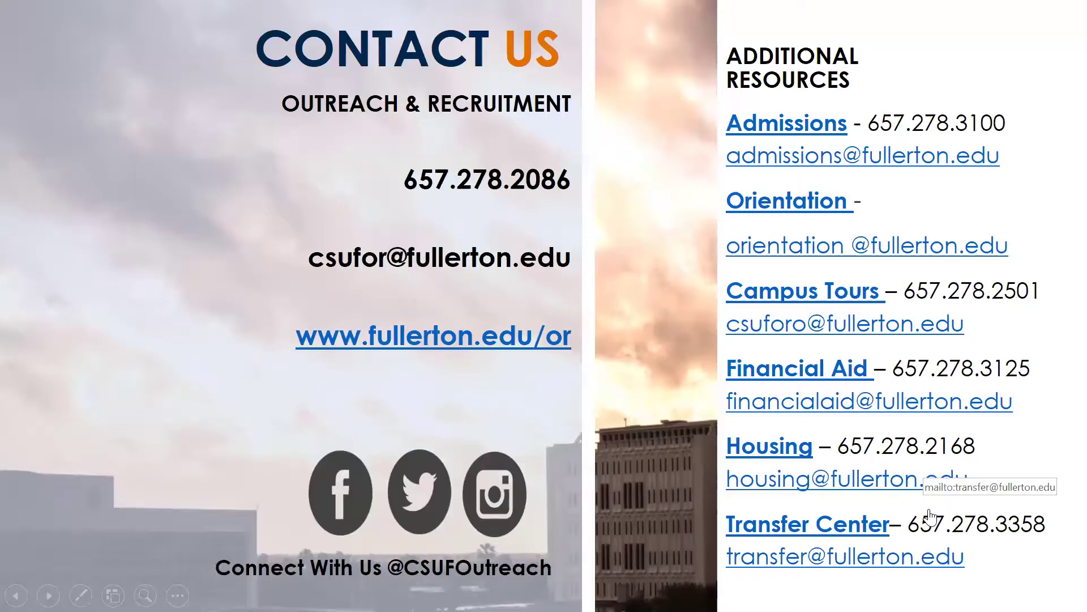